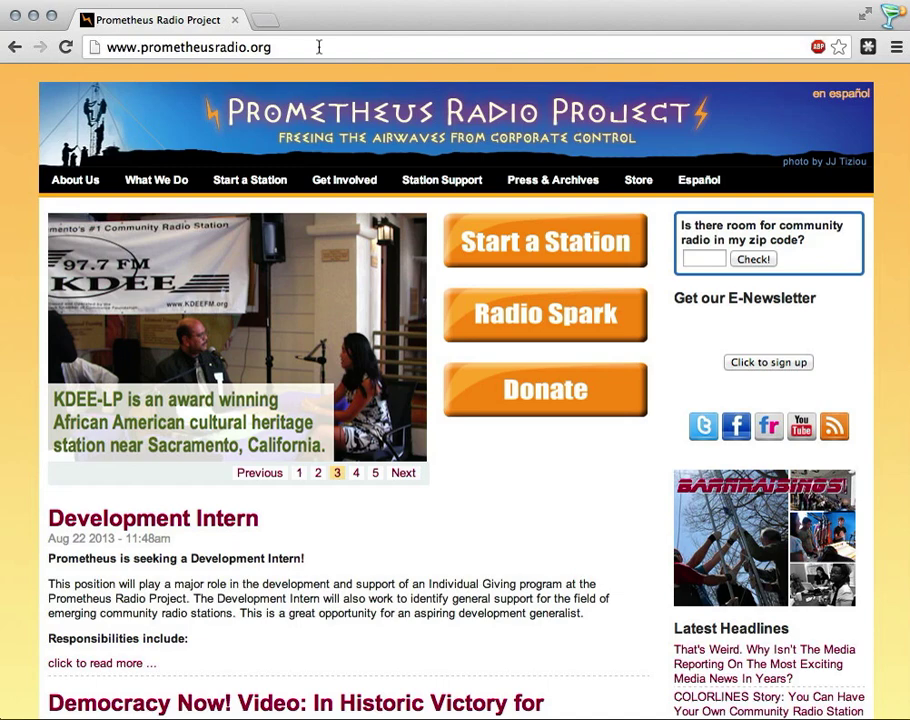
Step: Append /cdbs to the prometheusradio.org address to reach the FCC CDBS Account Login page
click(372, 46)
key(Right)
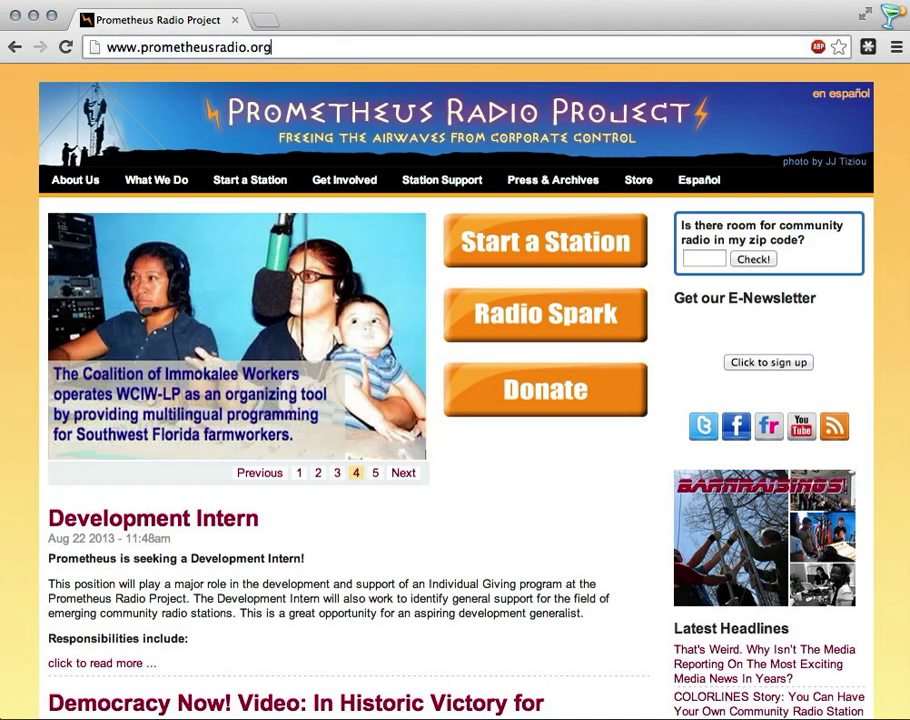
text(/c)
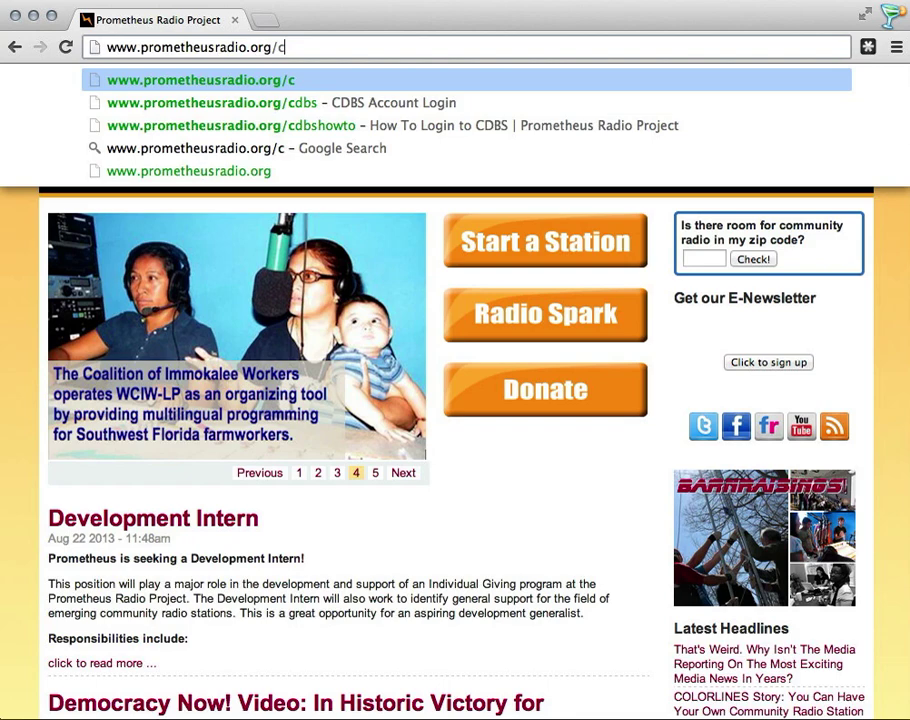
text(dbs)
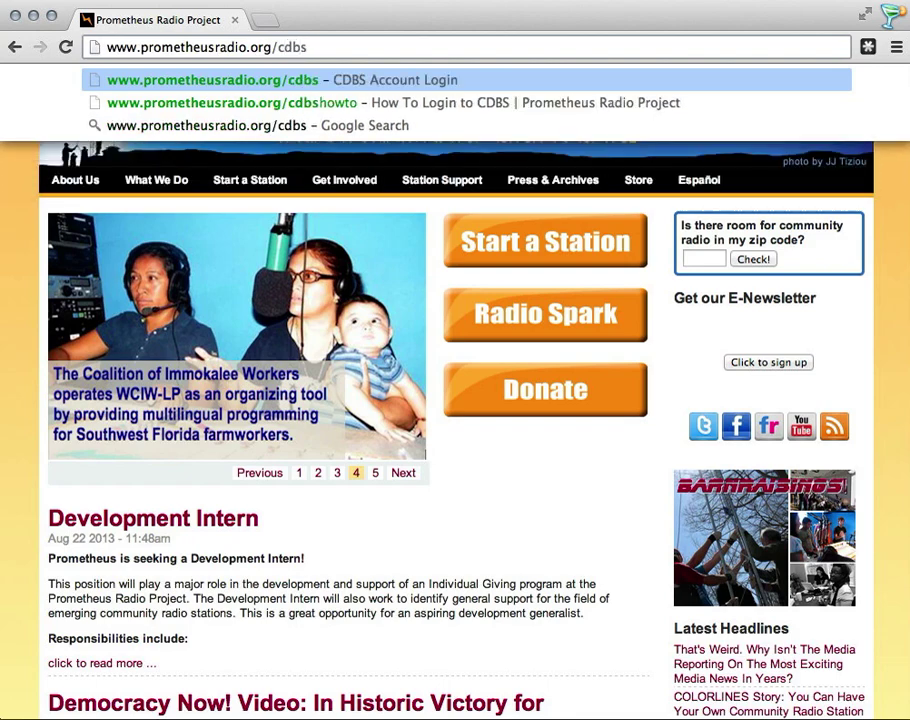
key(Return)
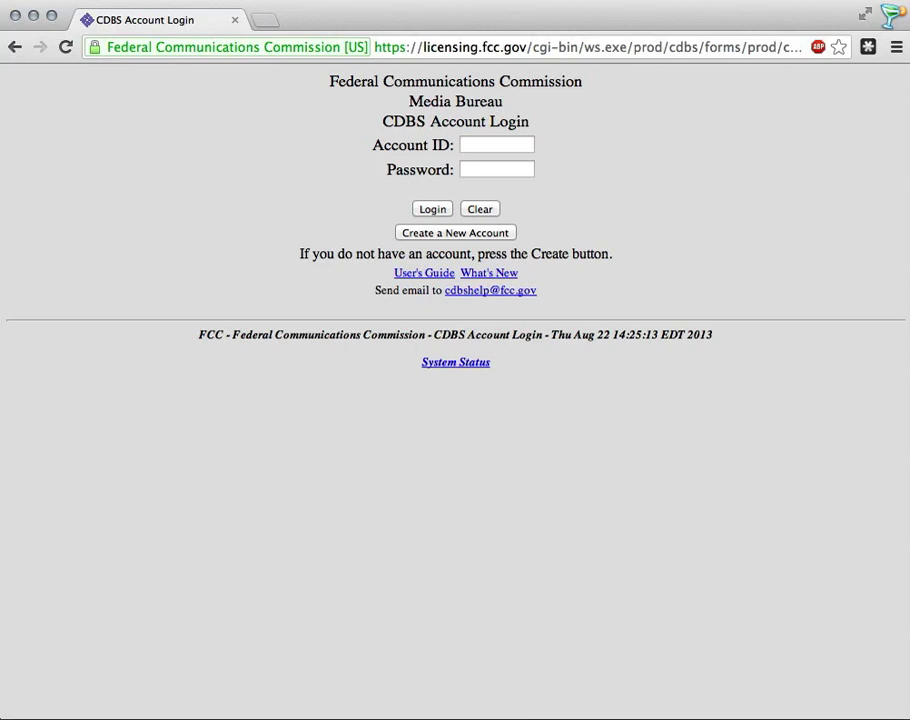
Step: Start a new CDBS account with legal name 'Prometheus Radio Project' and the saved street address
click(444, 235)
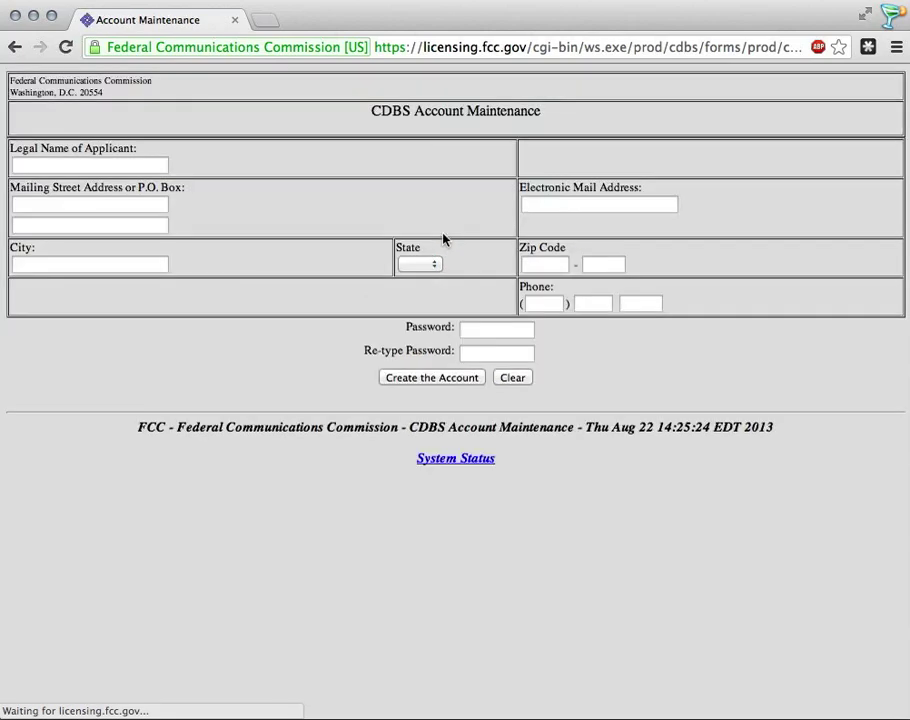
click(118, 164)
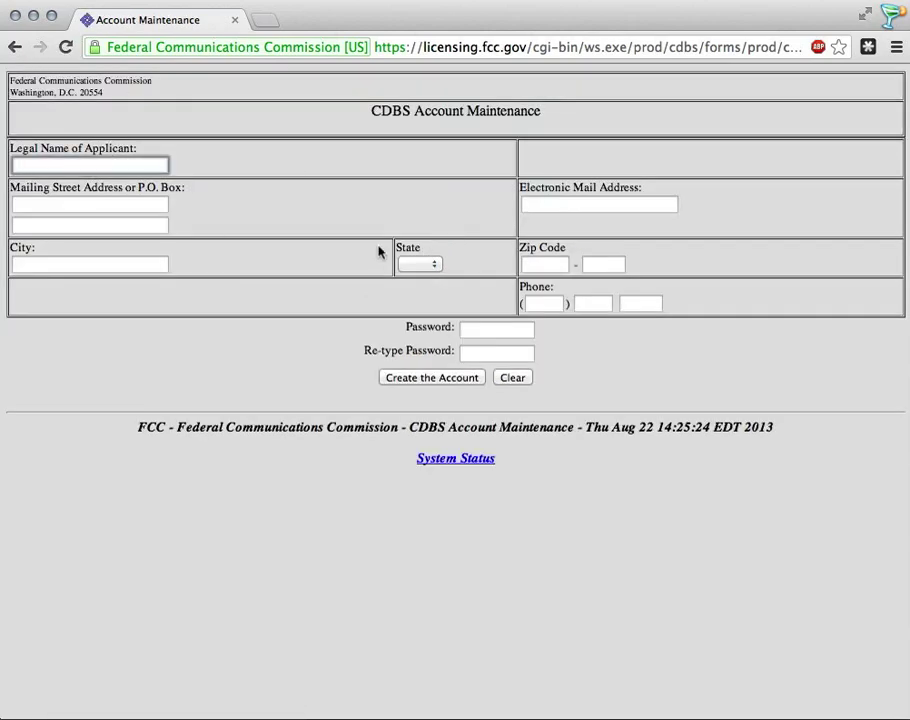
text(Prometheus Radio Project)
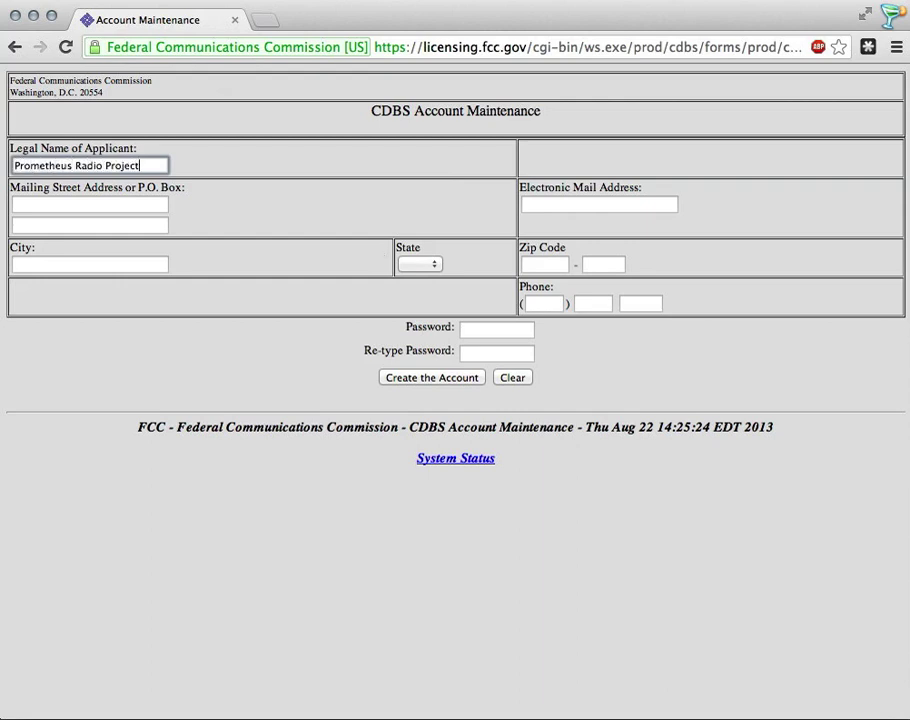
key(Tab)
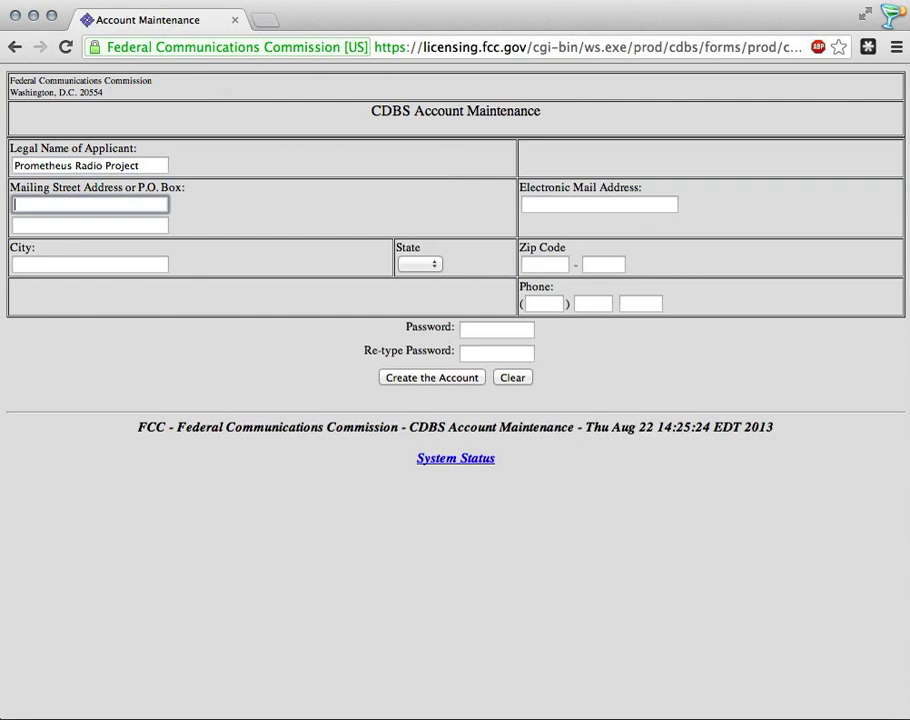
text(401)
key(Down)
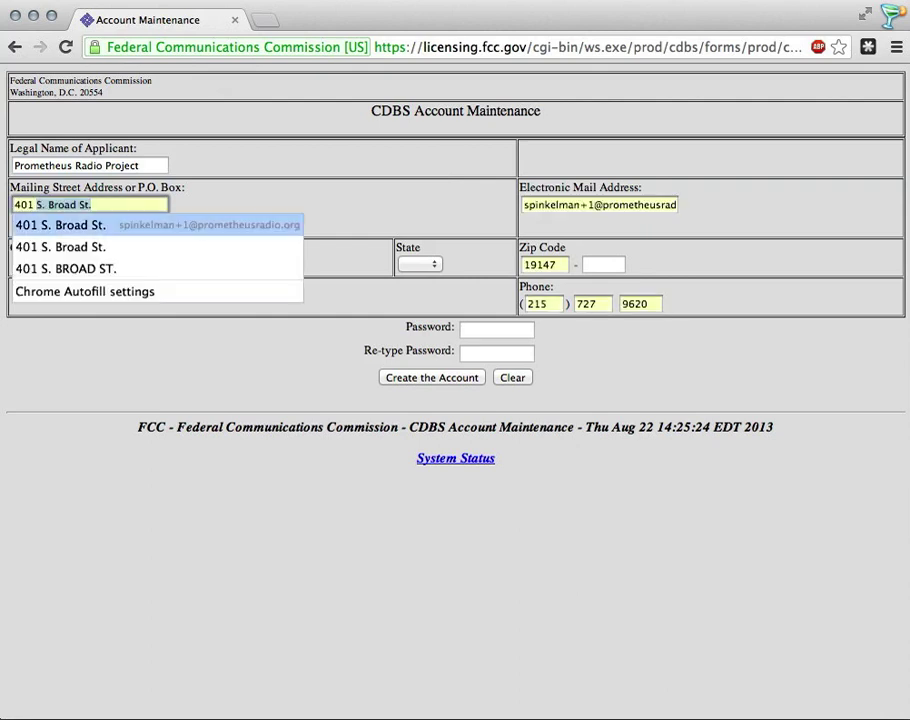
key(Down)
key(Return)
Step: Fill the e-mail from saved contact details, correcting one digit, and set the state to PA
click(599, 204)
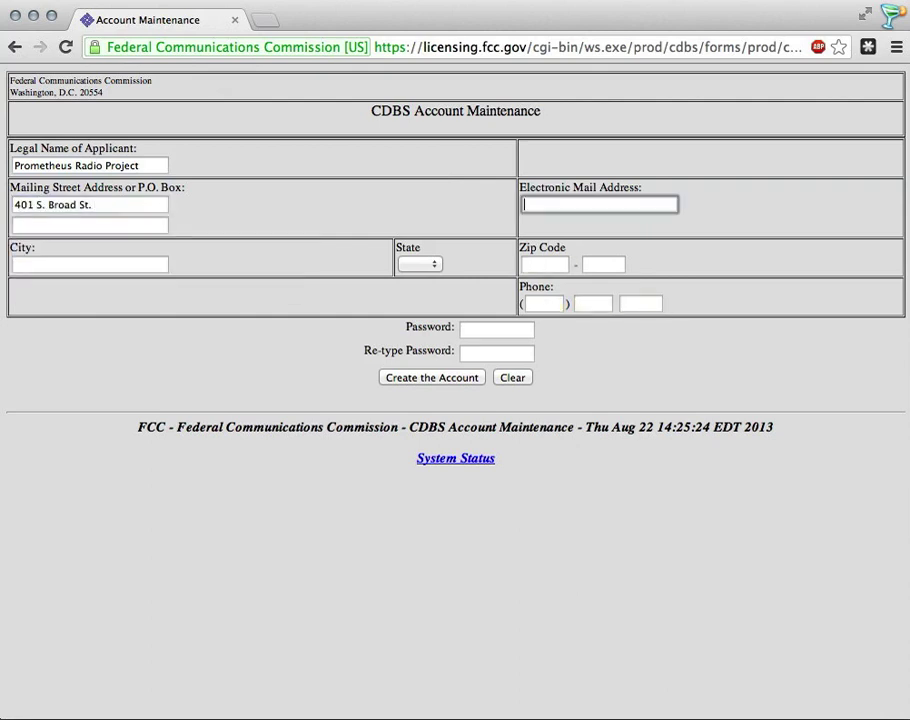
text(s)
key(Down)
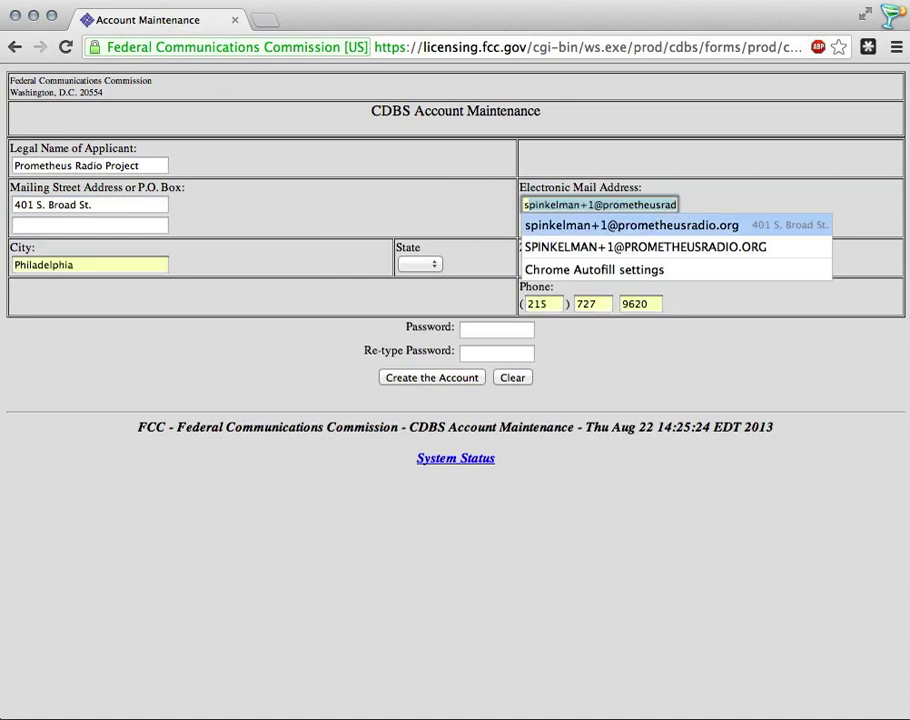
key(Right)
key(Right)
key(Right)
key(Right)
key(Right)
key(Right)
key(Right)
key(Right)
key(Right)
key(Right)
key(Right)
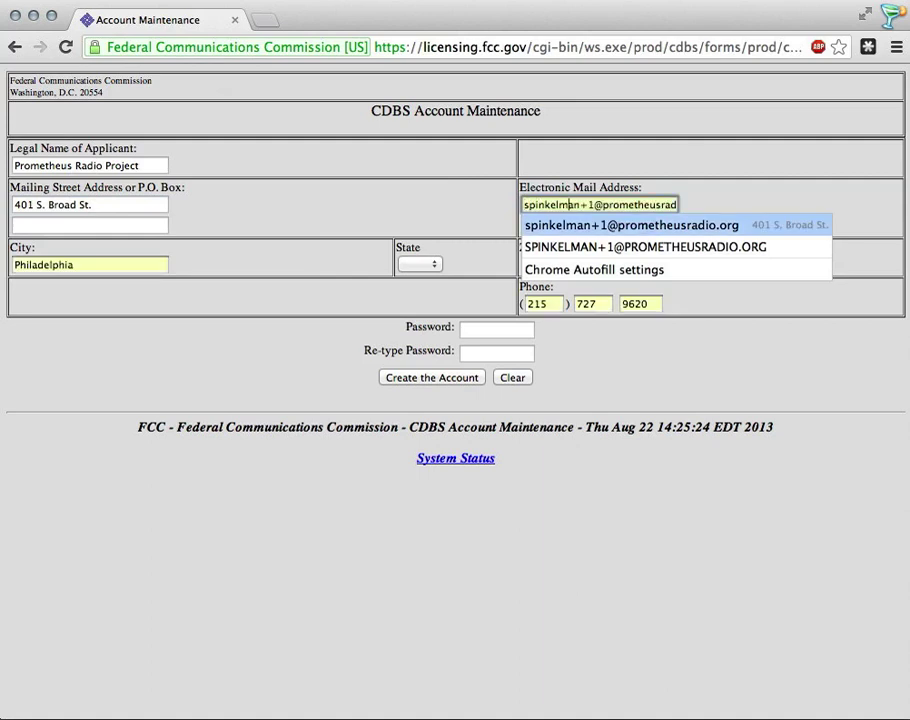
key(BackSpace)
text(2)
key(Tab)
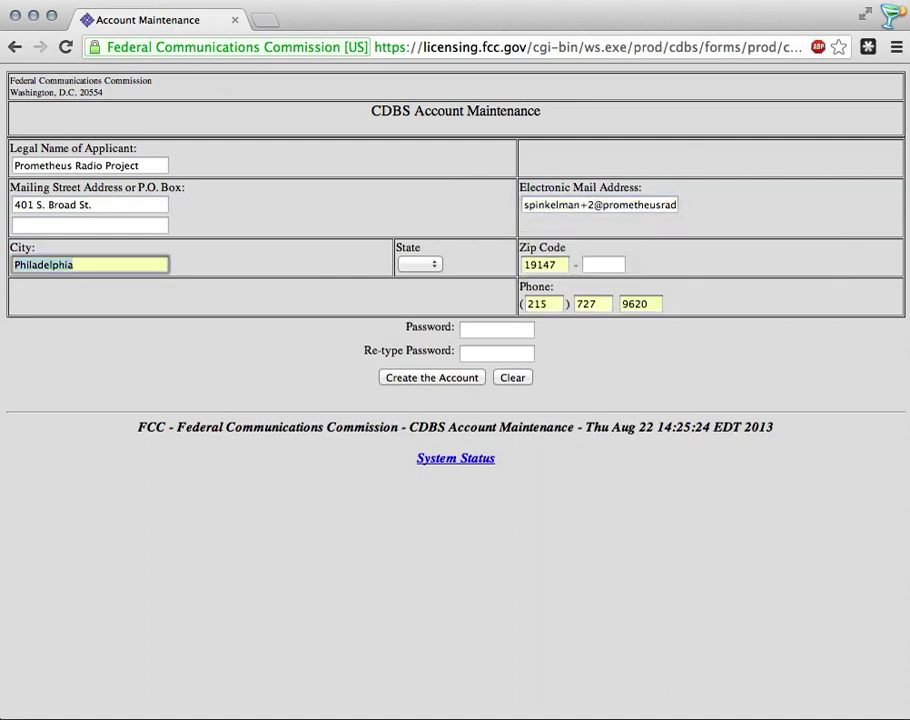
key(Tab)
key(p)
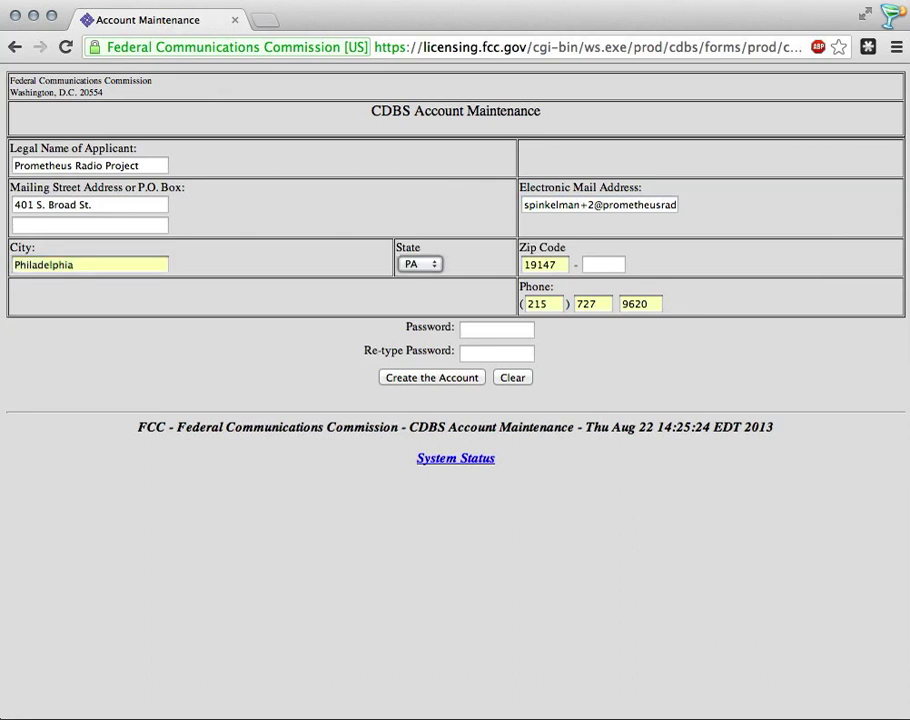
key(Tab)
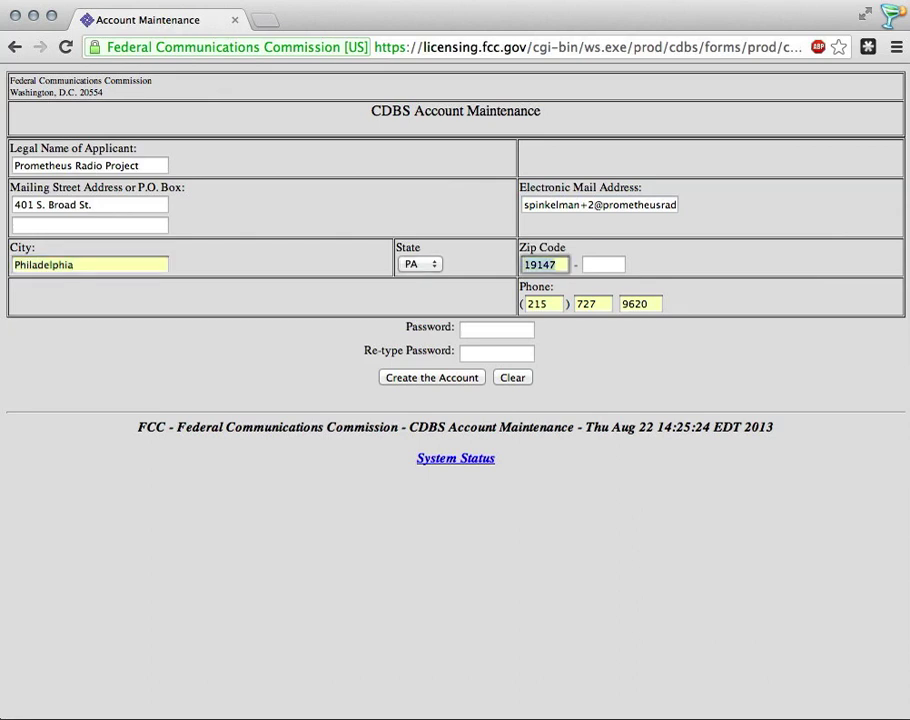
key(Tab)
key(Tab)
key(Tab)
key(Tab)
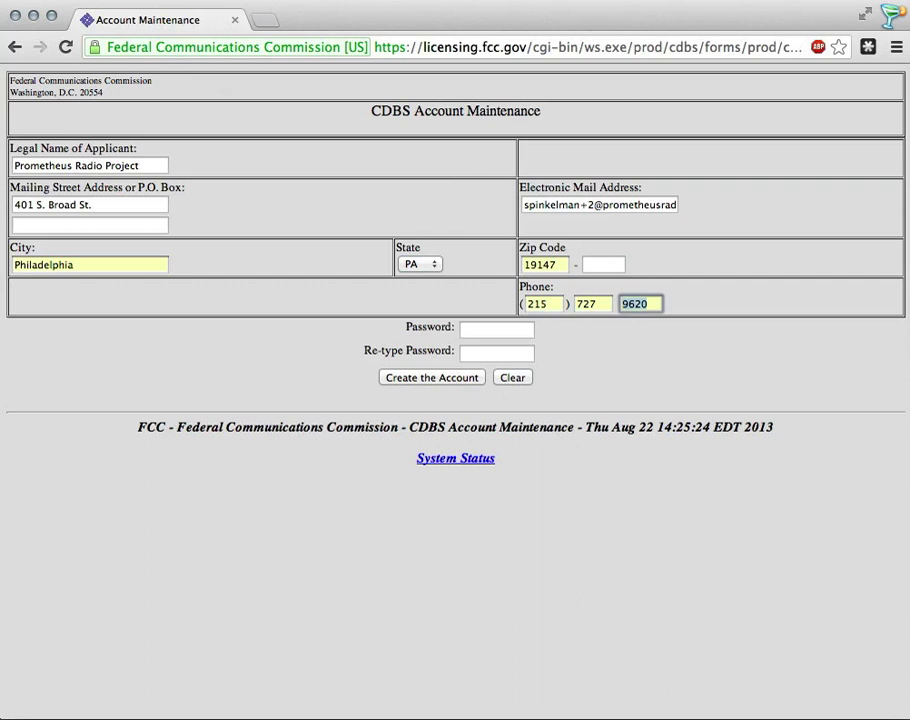
Step: Enter the account password and begin retyping it in the confirmation box
click(504, 331)
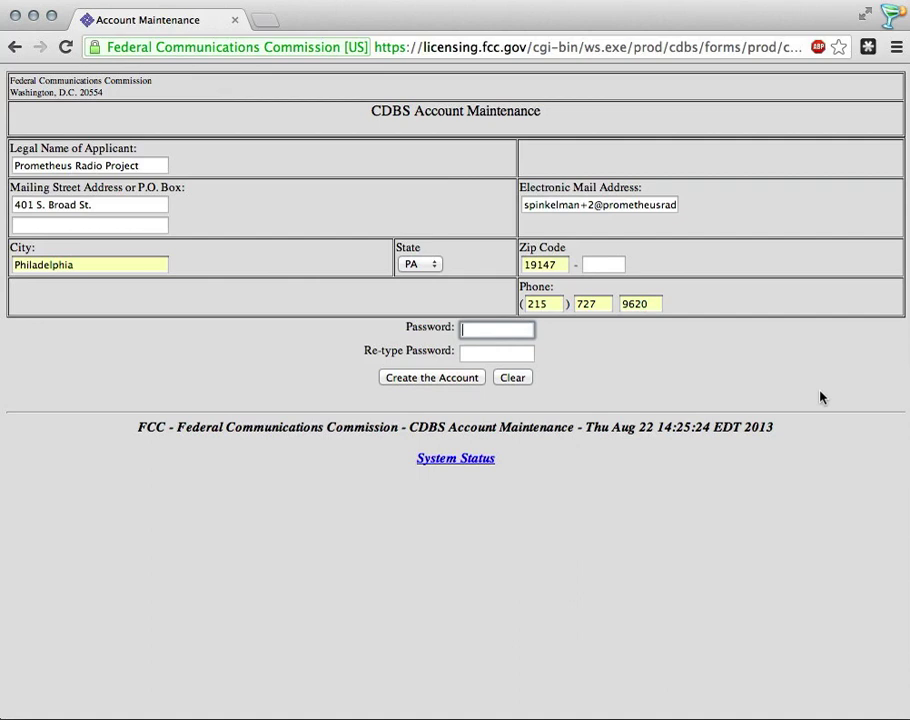
text(•••••••)
click(497, 353)
text(••••)
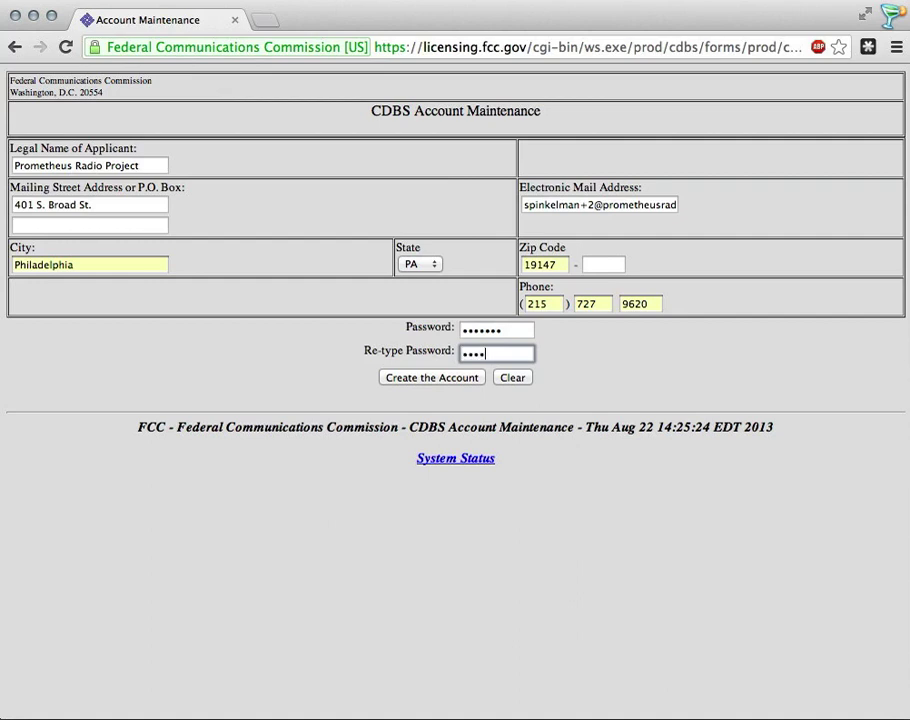
text(•••)
Step: Submit the account form, getting errors for missing city, zip, phone and the password
click(456, 376)
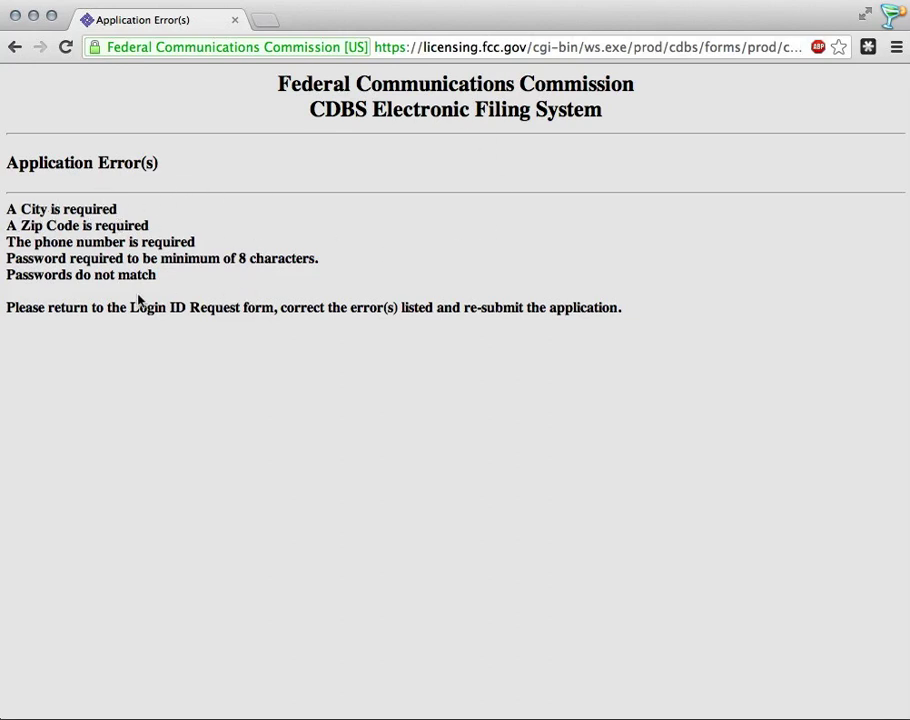
Step: Go back to the account form and re-enter the city as Philadelphia
click(15, 48)
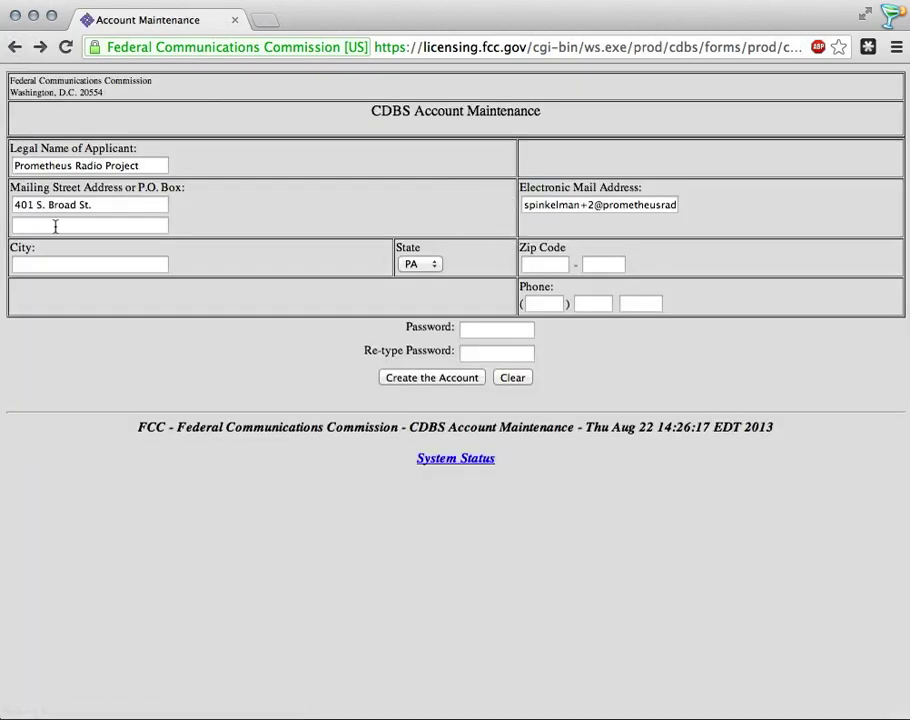
click(73, 258)
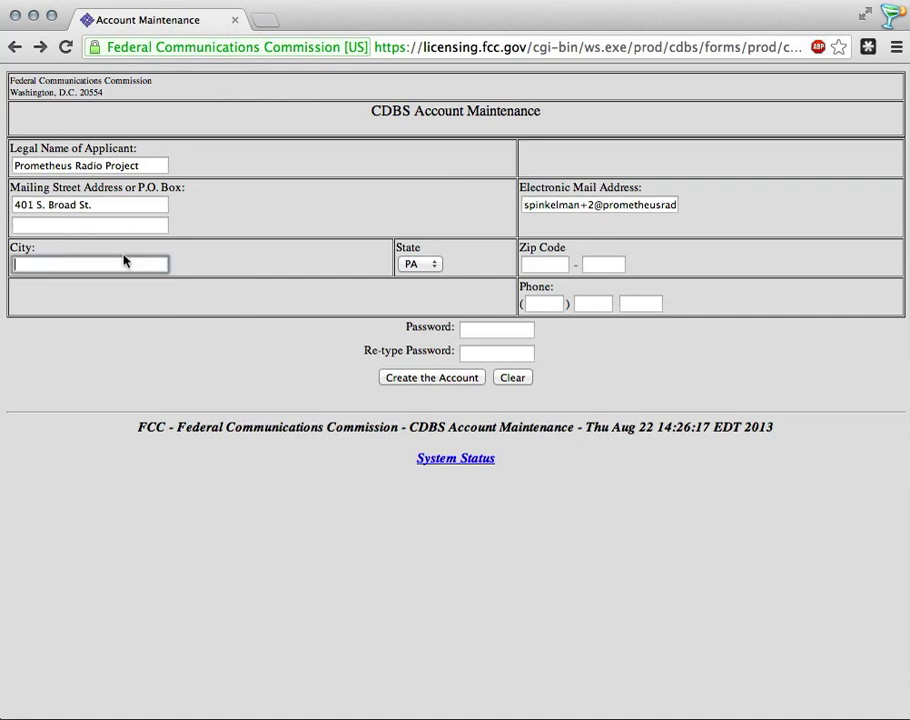
text(Ph)
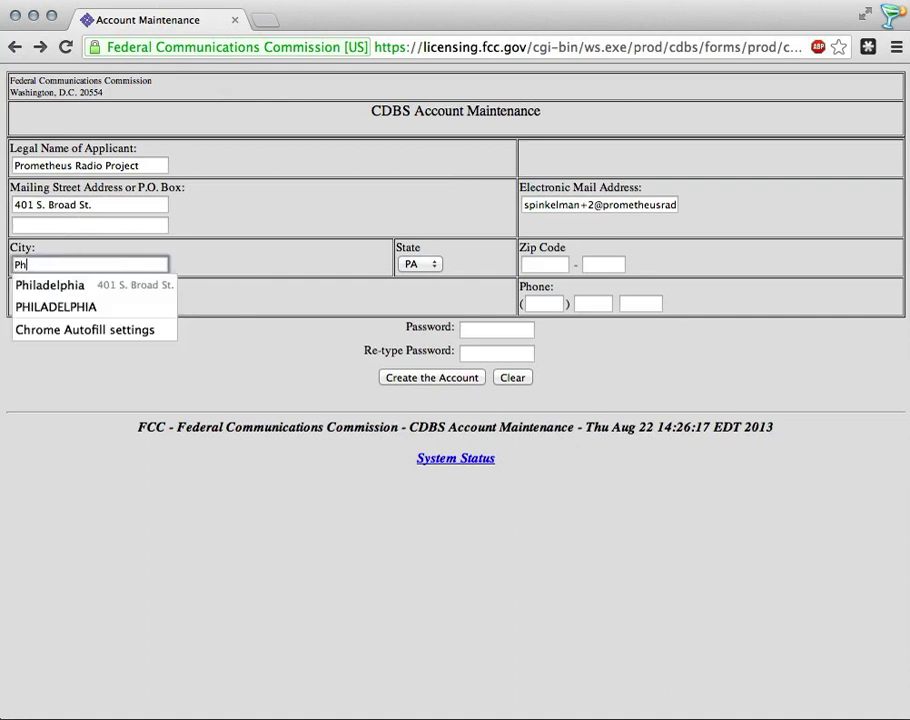
text(o)
key(BackSpace)
key(Down)
key(Return)
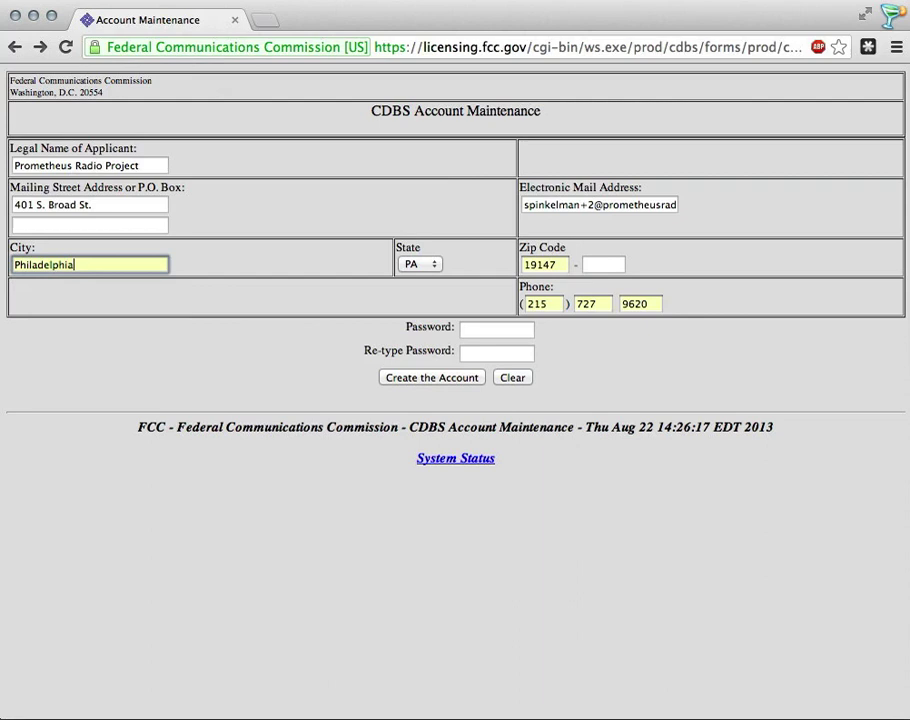
key(Tab)
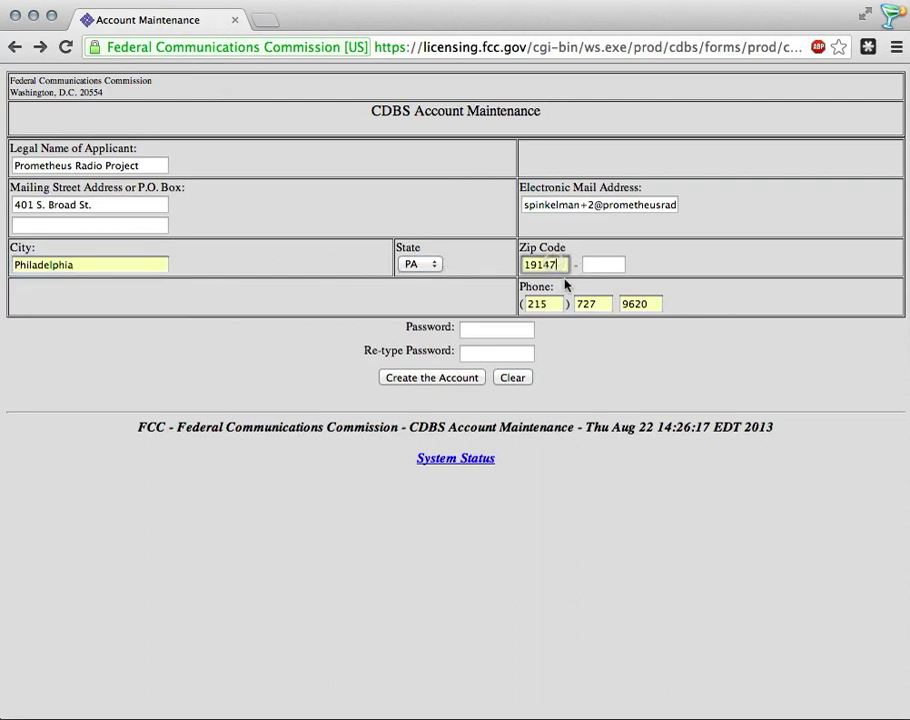
Step: Re-enter zip code 19147 and fill the phone number fields from saved details
double_click(562, 264)
text(19147)
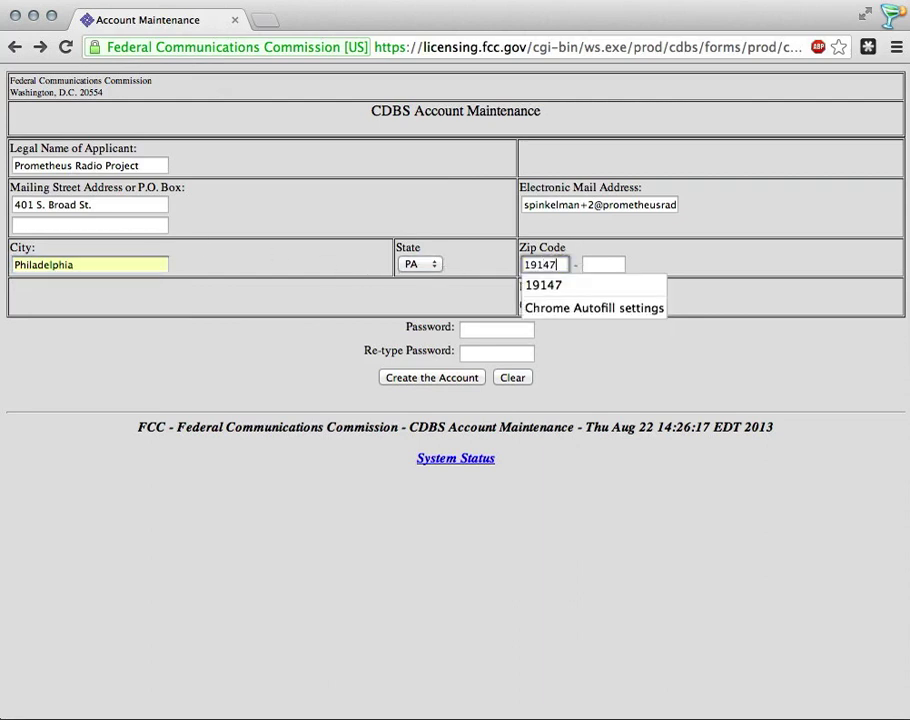
key(Down)
key(Return)
key(Tab)
double_click(547, 302)
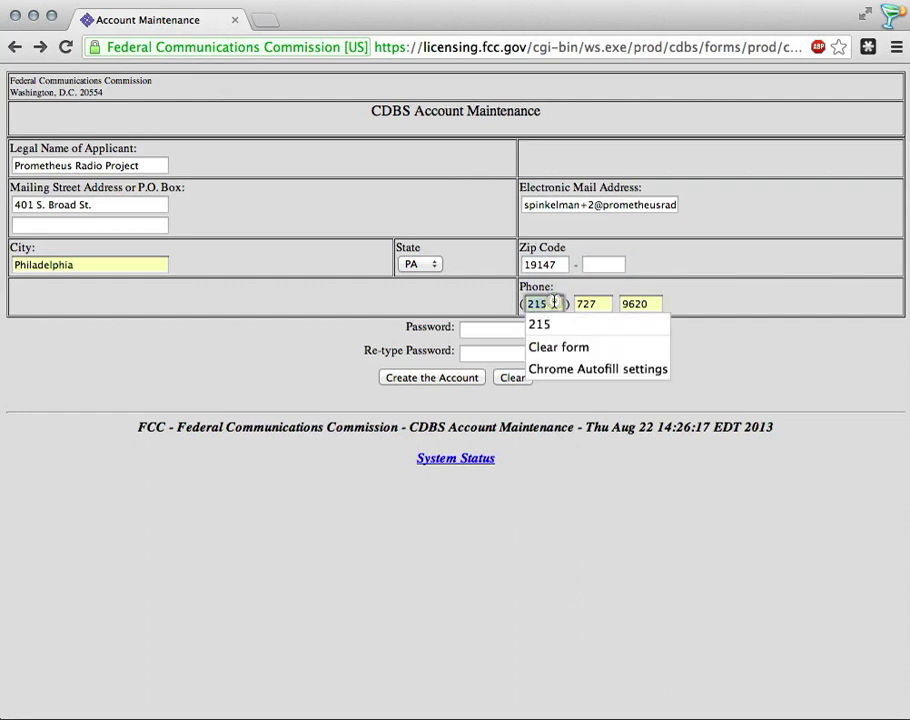
click(601, 303)
click(646, 304)
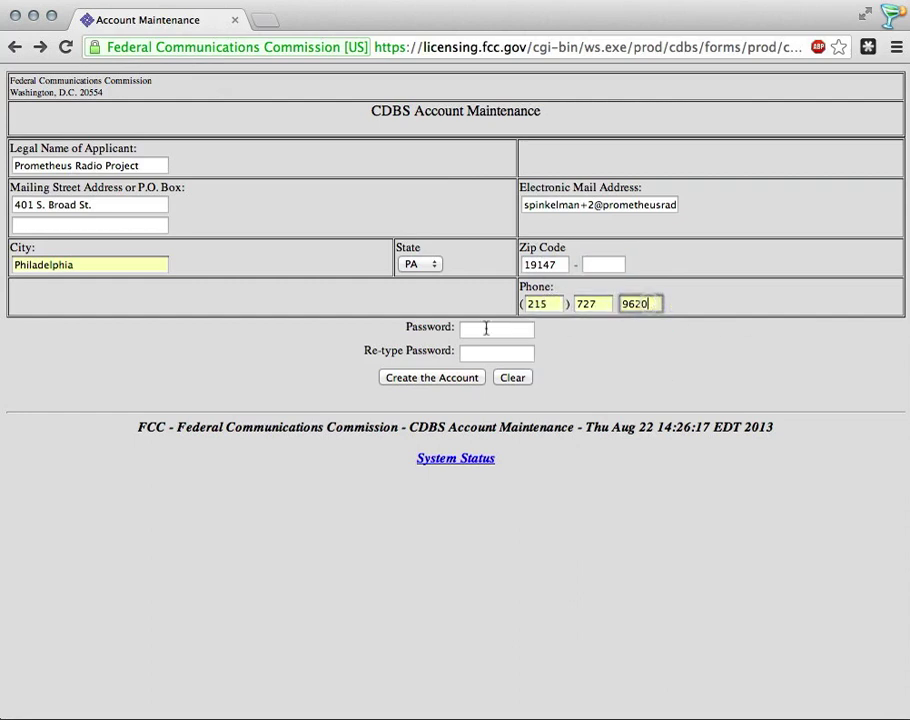
Step: Type a matching 9-character password in both password boxes
click(483, 327)
text(•••••••••)
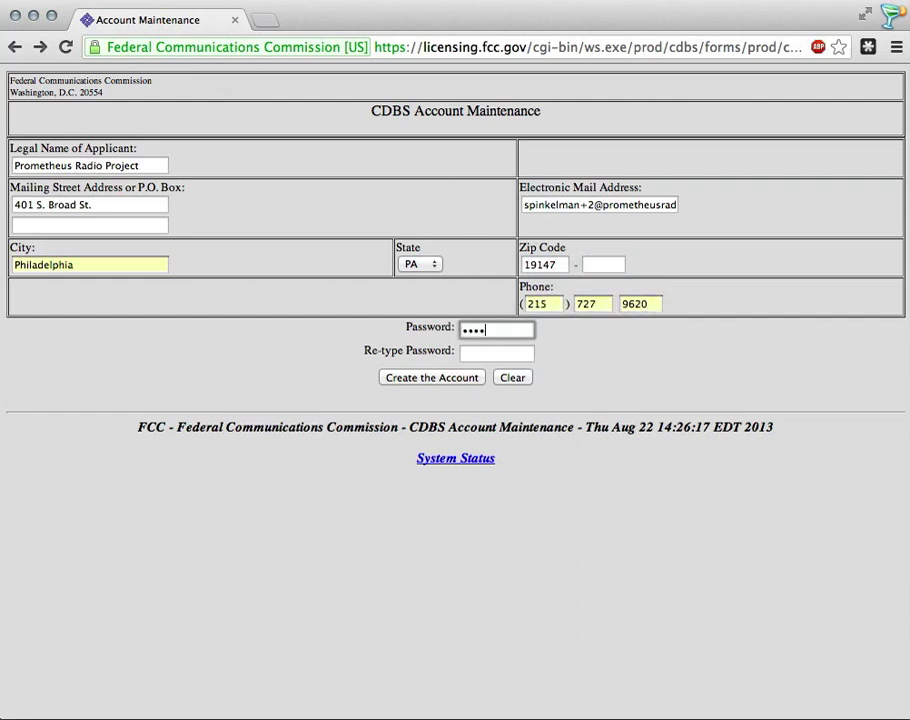
click(497, 352)
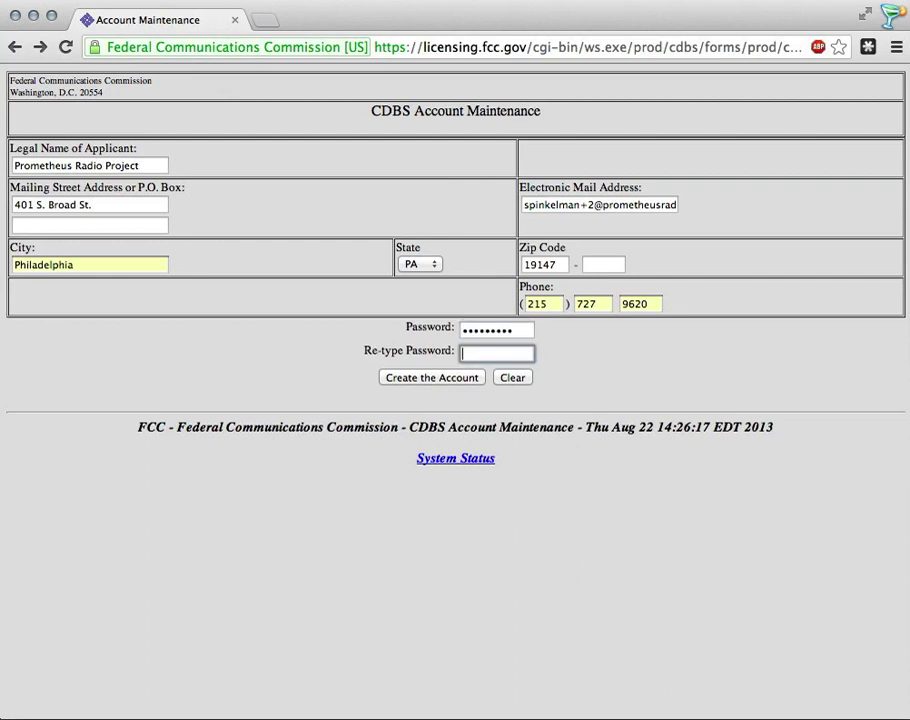
text(•••••••••)
Step: Create the account, note the assigned account number, and continue past that page
click(447, 379)
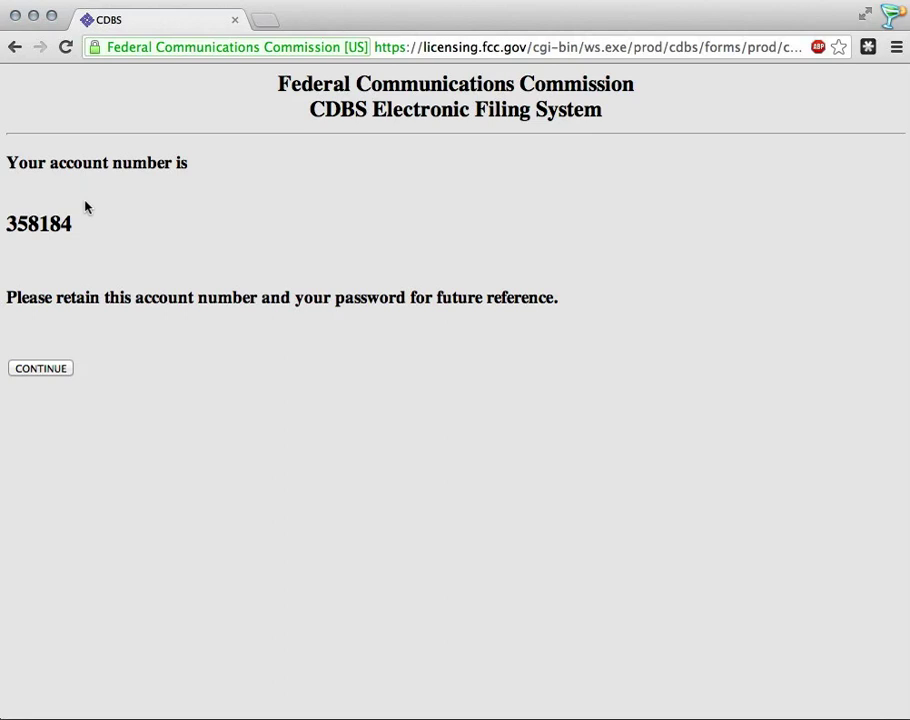
click(52, 370)
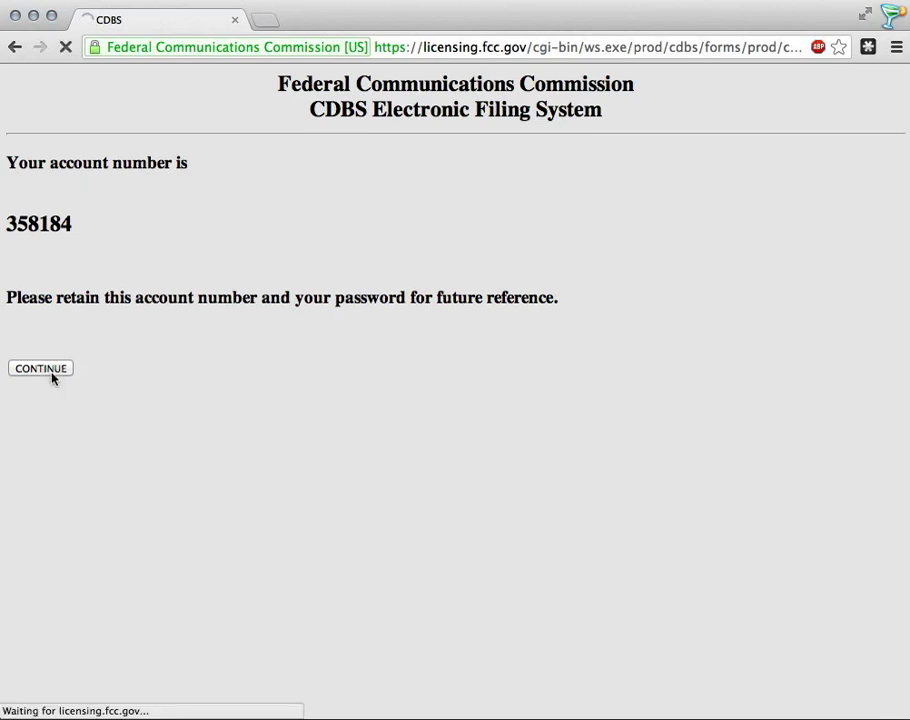
Step: Log in with the new account ID and its password
click(511, 143)
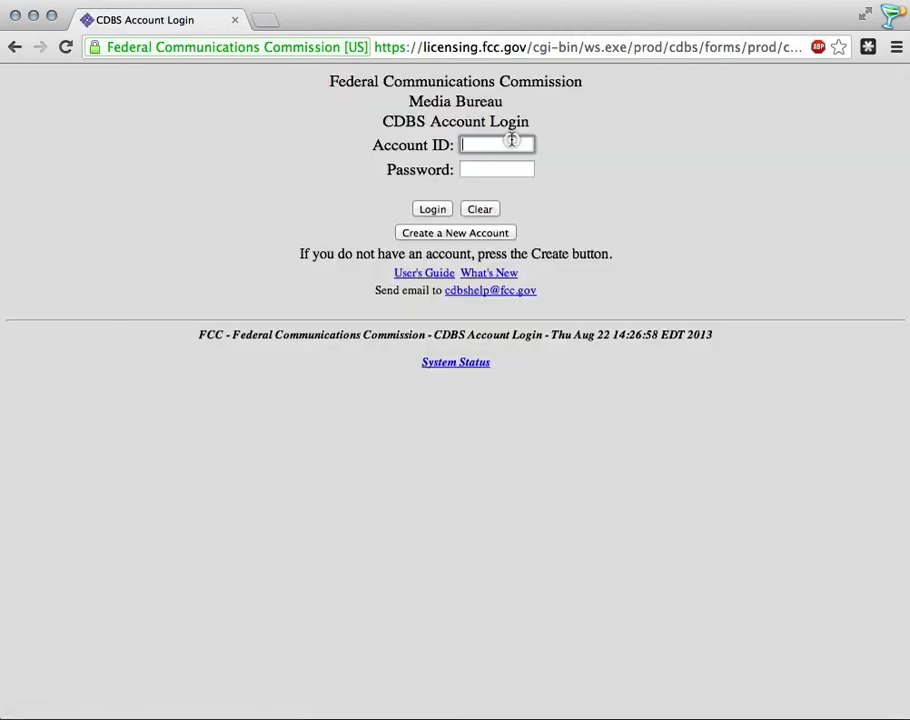
text(358184)
click(479, 169)
text(•••••••)
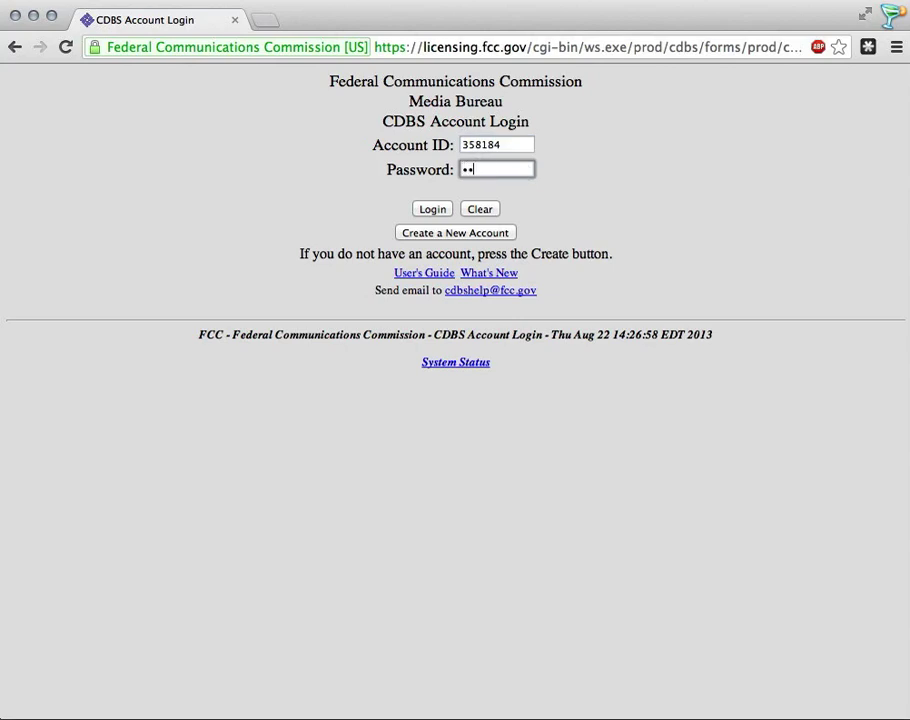
text(••)
click(439, 210)
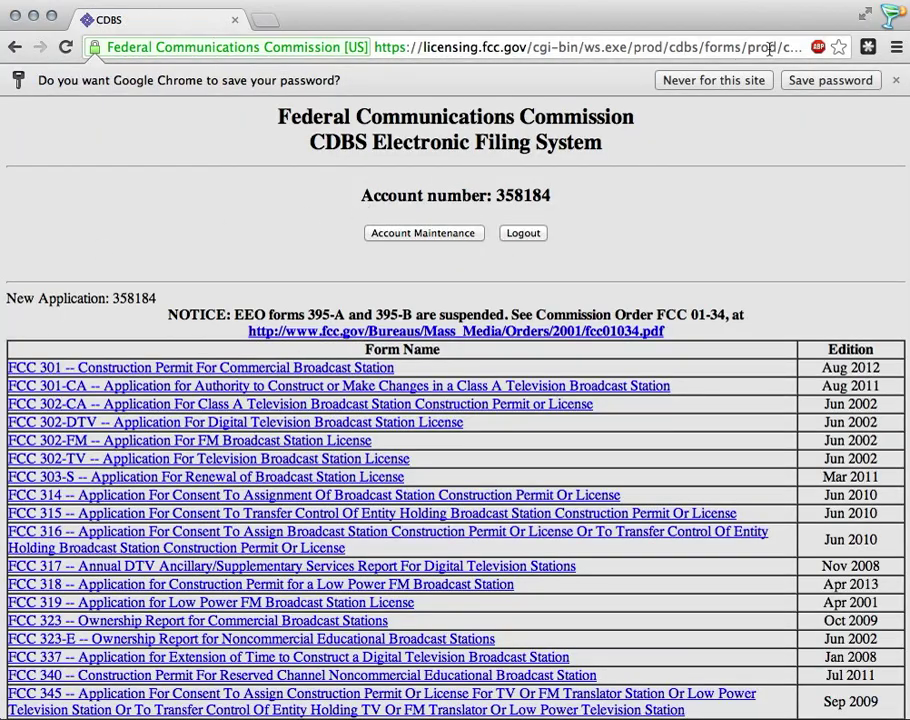
Step: Dismiss the save-password bar and open the FCC 318 link from the form list
click(896, 80)
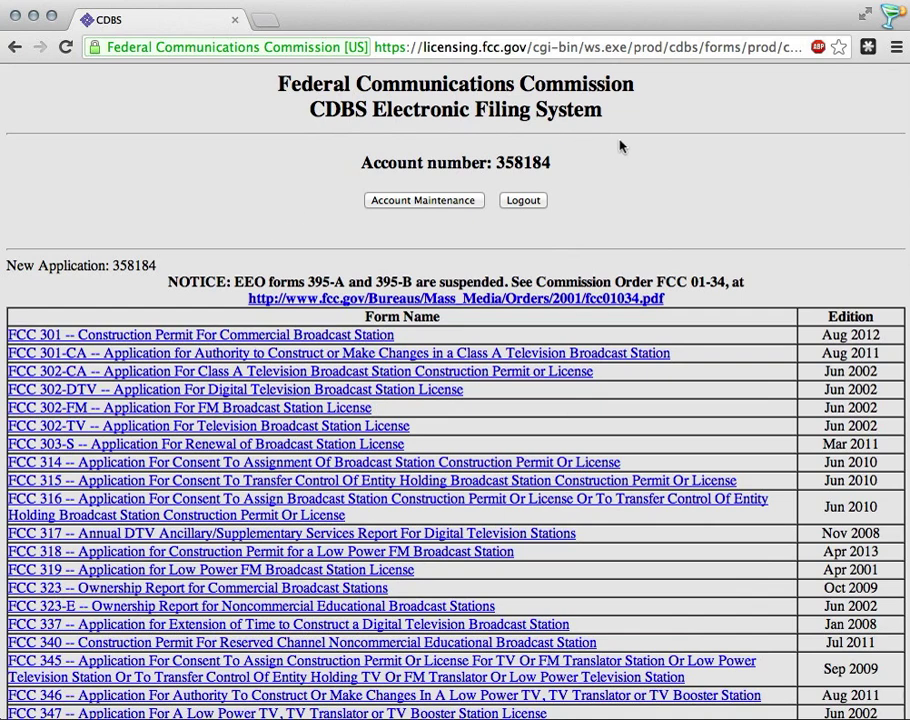
scroll(630, 190, down, 2)
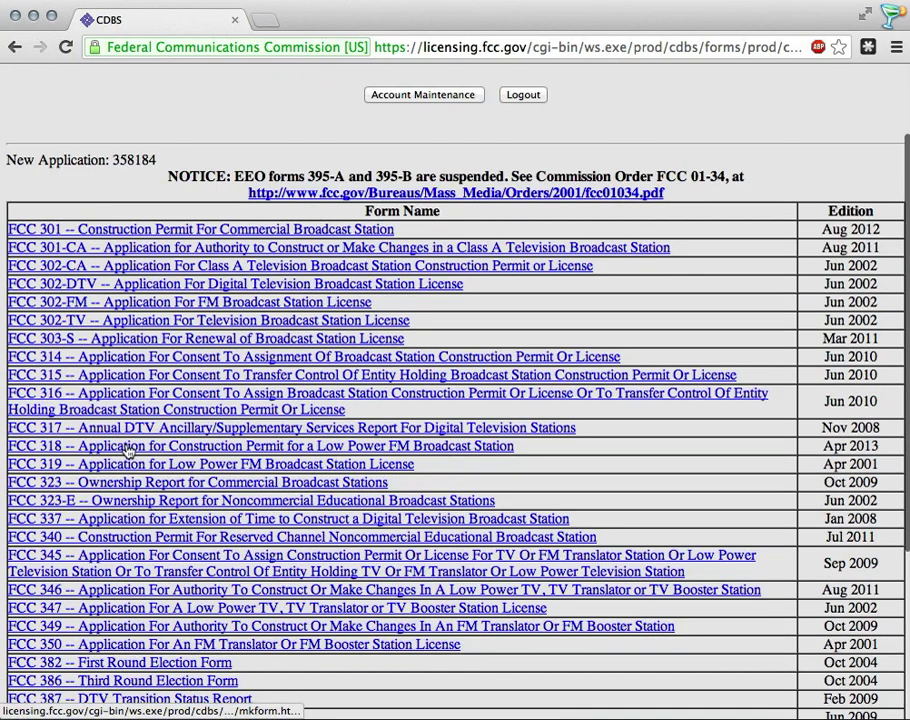
click(243, 447)
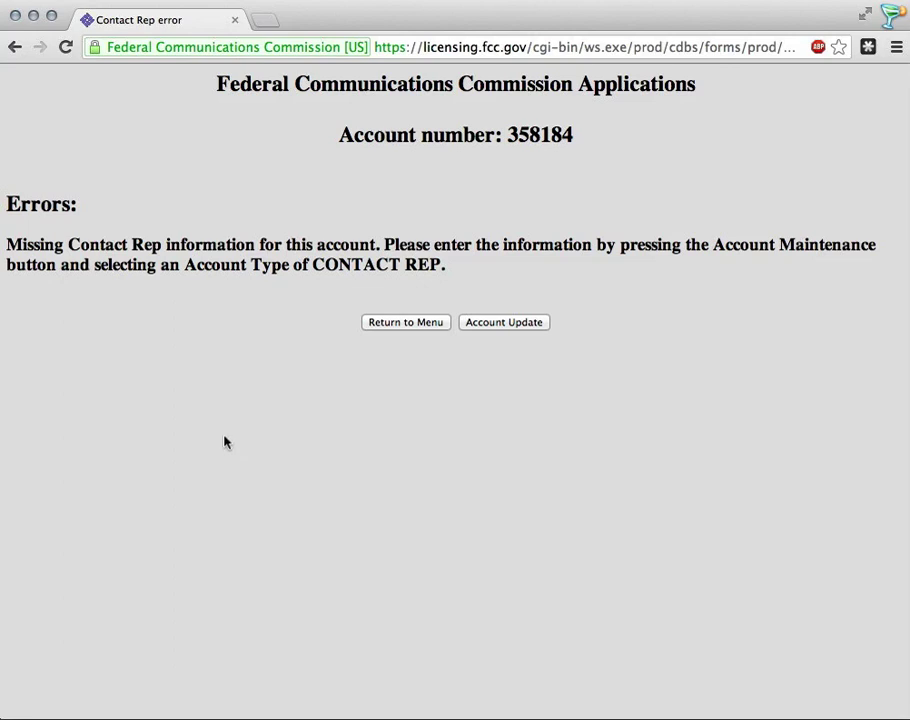
Step: Under Account Update, set the account type to CONTACT REP and continue
click(514, 328)
click(515, 183)
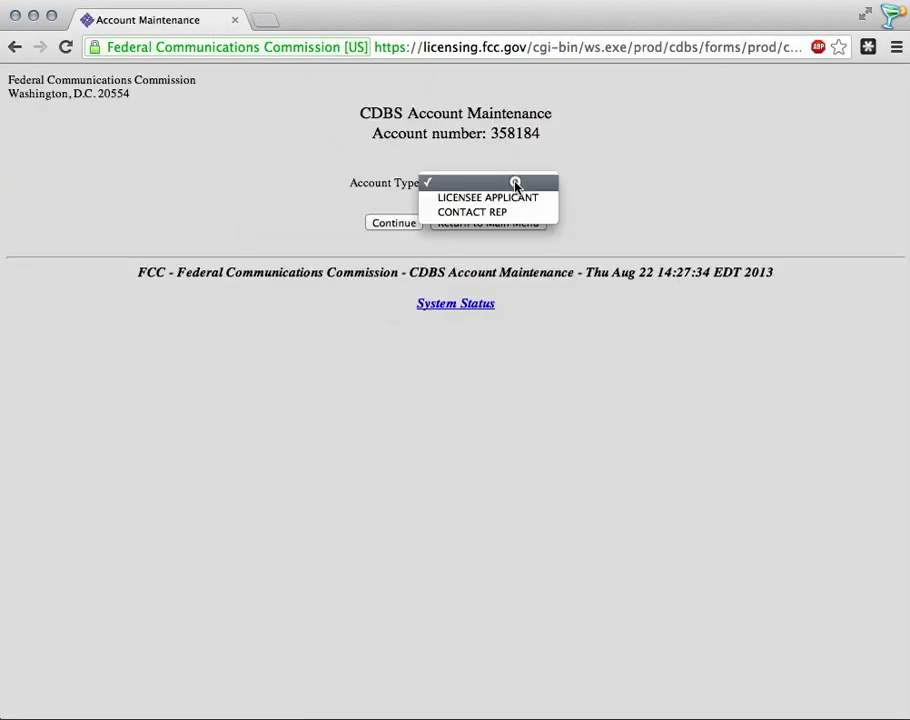
click(500, 213)
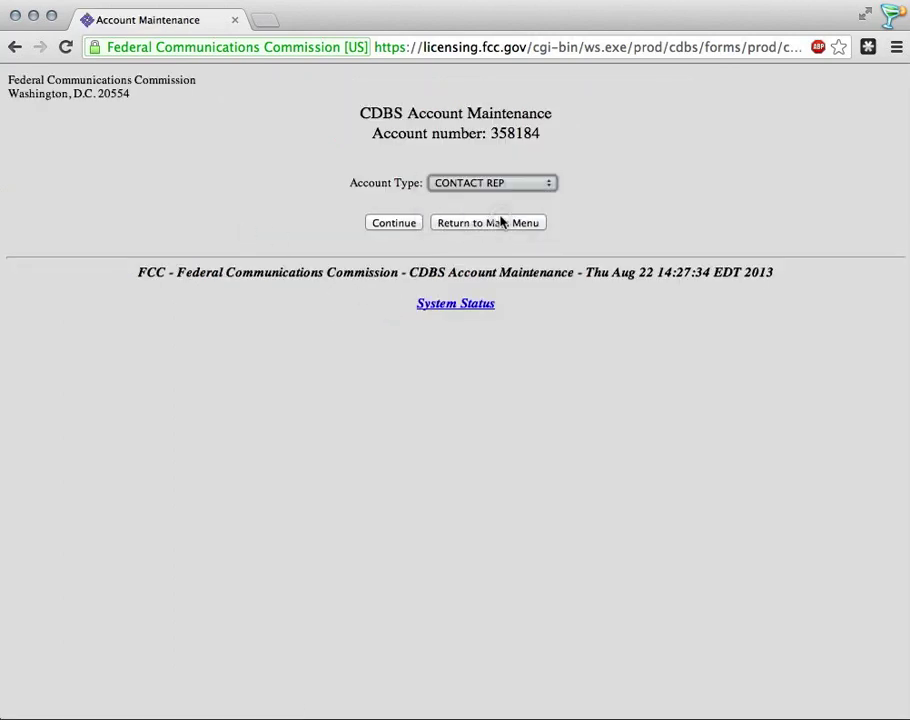
click(394, 227)
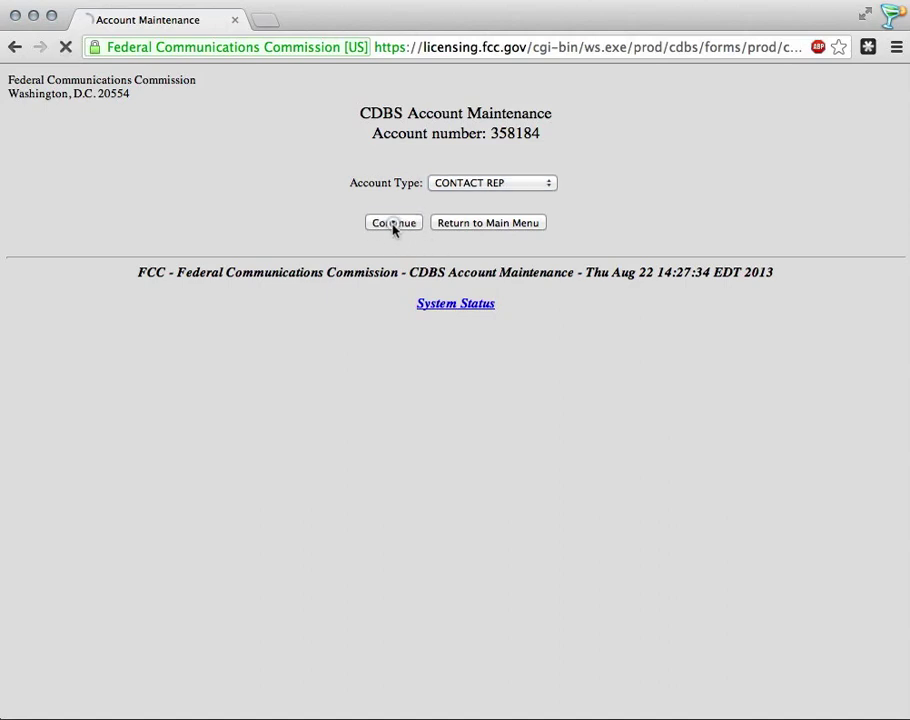
Step: Enter the contact's name and the organization 'Prometheus Radio Project'
click(92, 193)
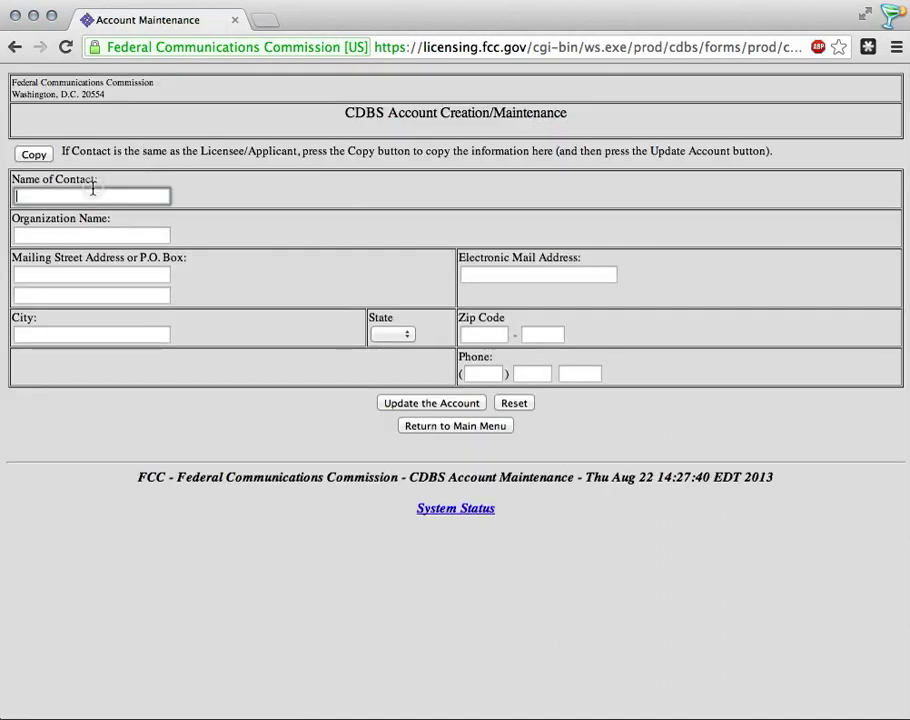
text(Sco)
key(Down)
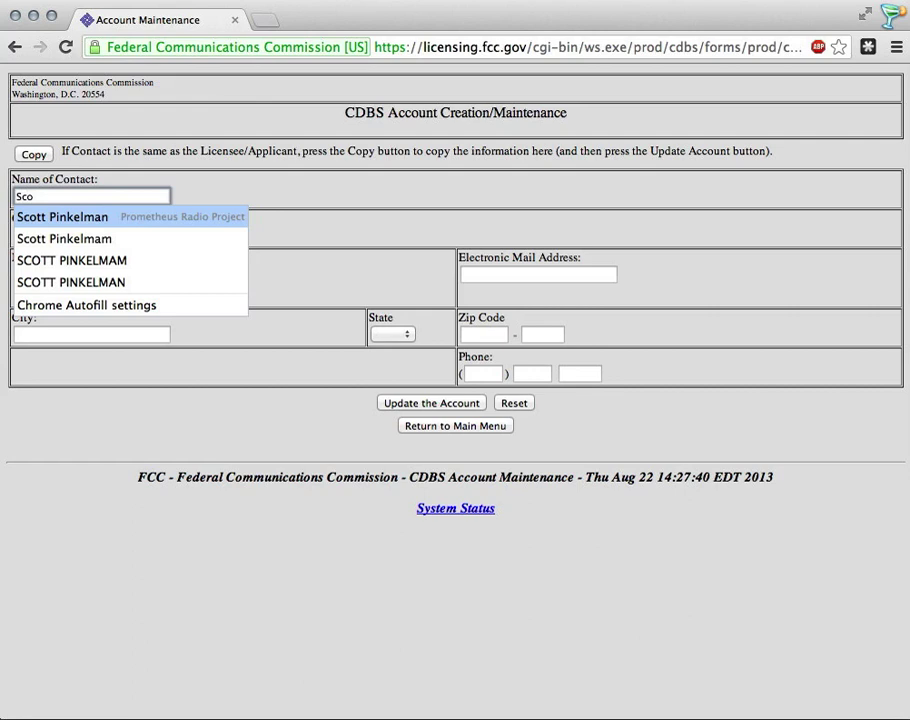
key(Return)
key(Tab)
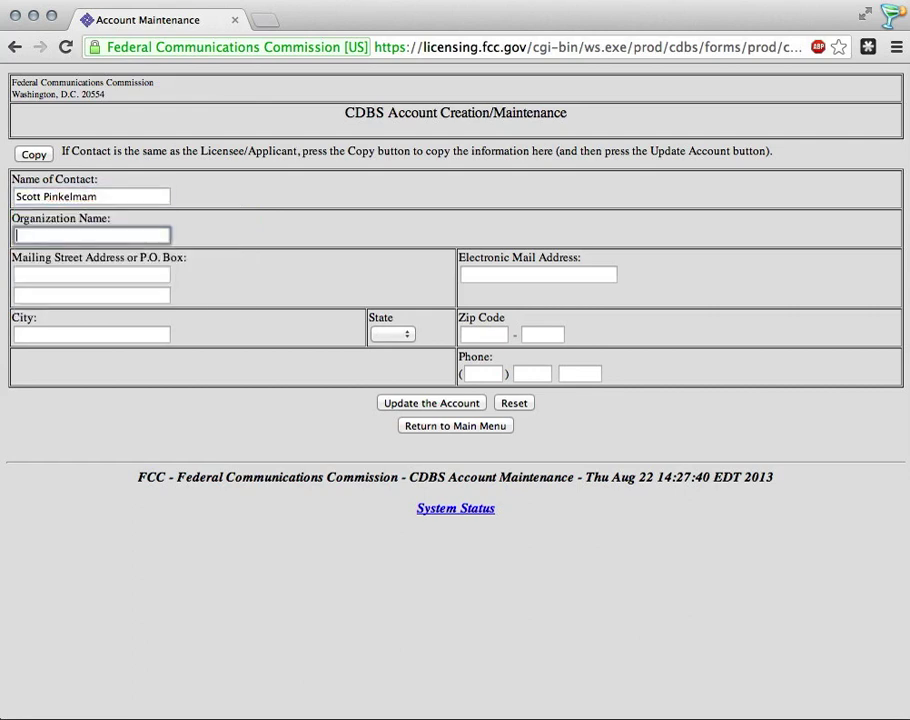
text(Prom)
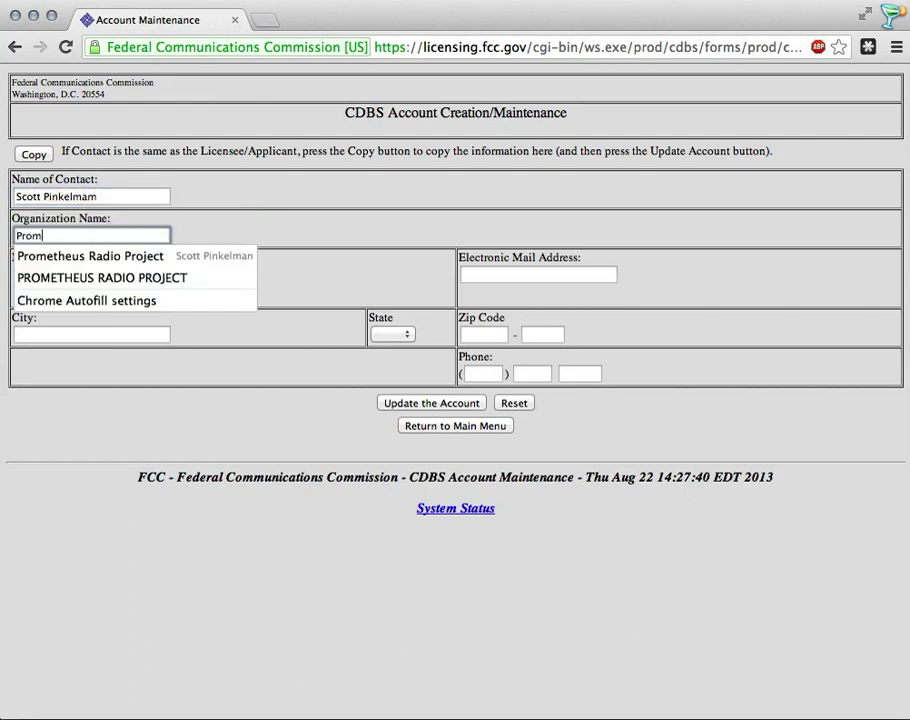
text(etheus Radio Proje)
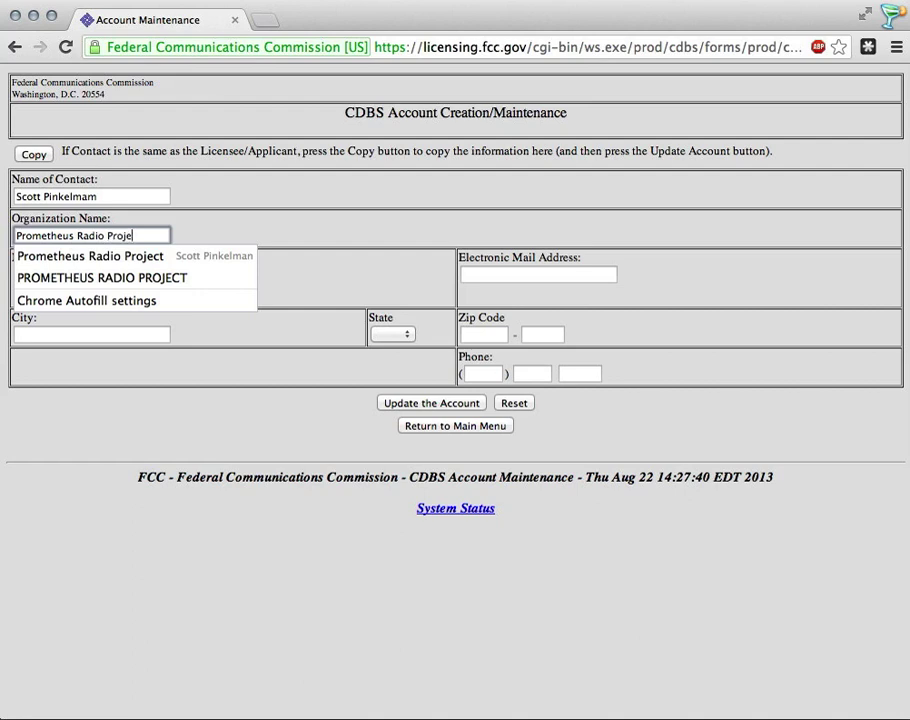
text(ct)
key(Tab)
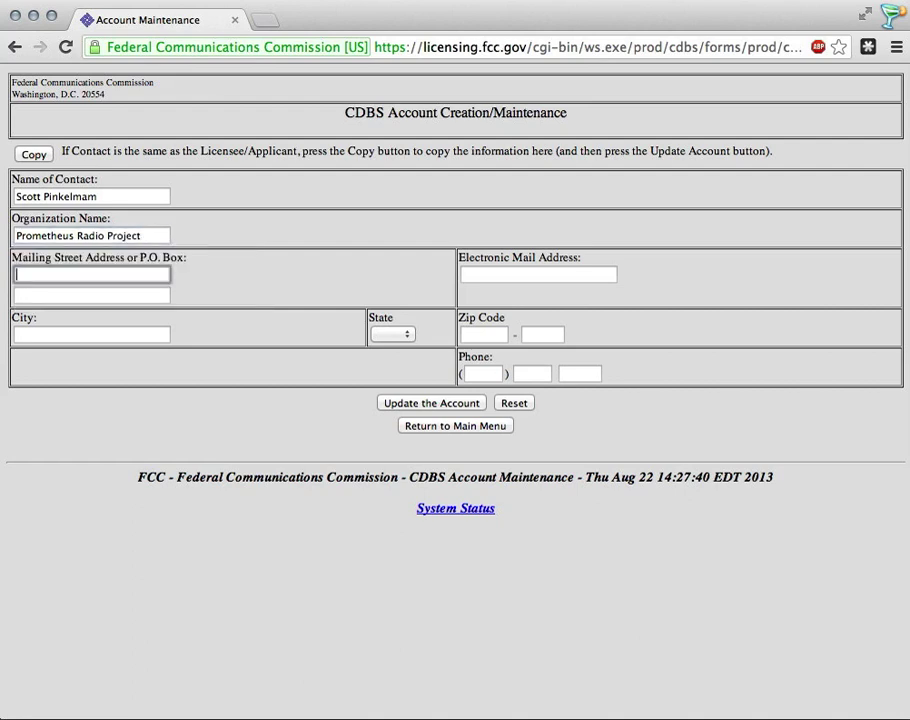
Step: Fill the street address, e-mail and Philadelphia city from saved suggestions, autofilling state and zip
text(401 S. Broa)
key(Down)
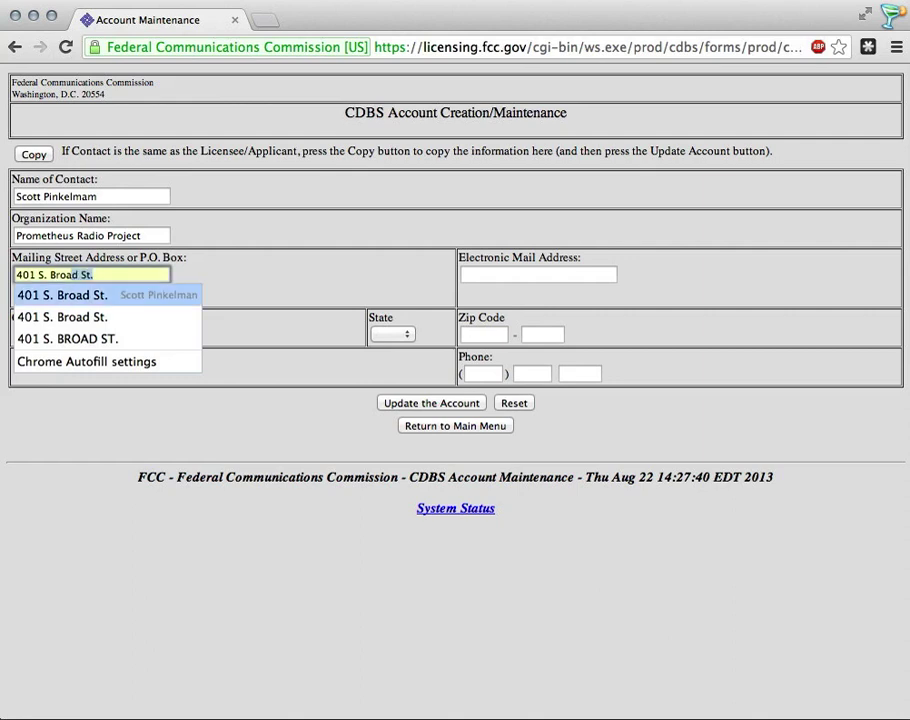
key(Down)
key(Return)
key(Tab)
key(Tab)
text(s)
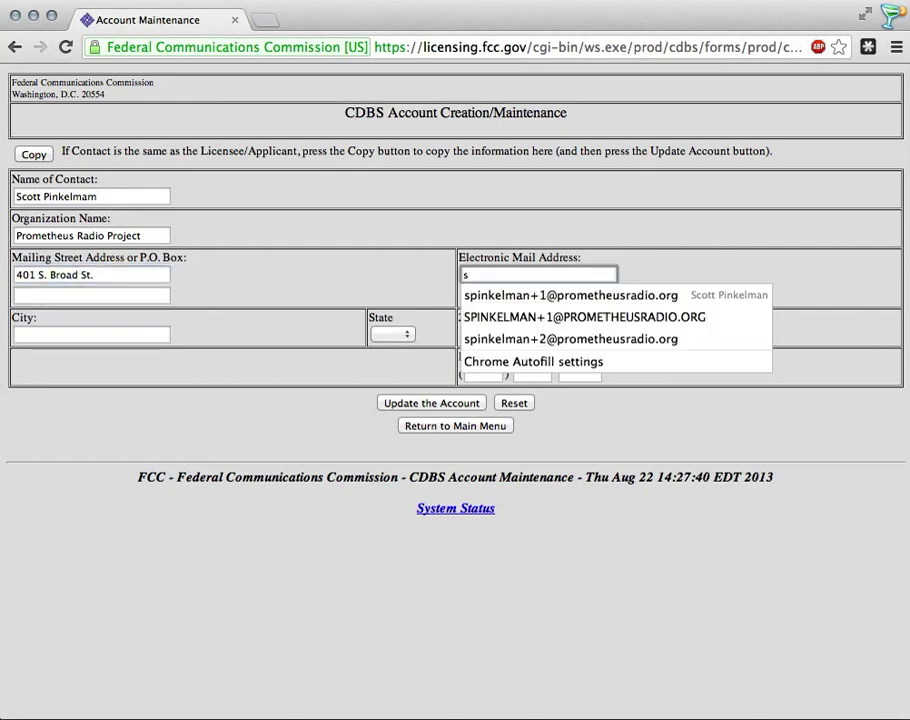
key(Down)
key(Down)
key(Down)
key(Return)
key(Tab)
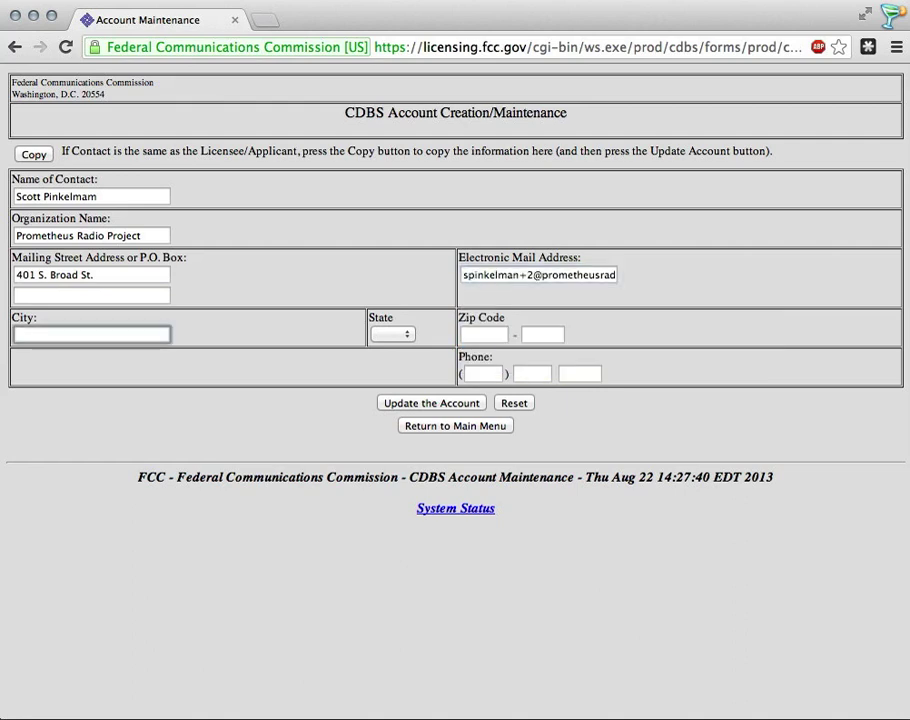
text(PH)
key(Down)
key(Return)
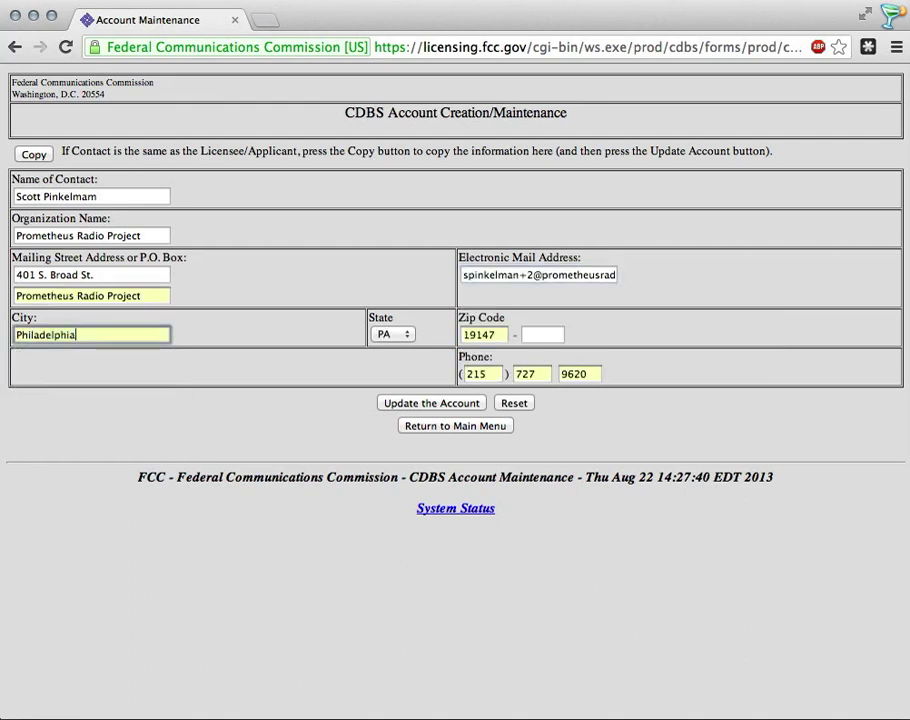
Step: Check the three phone number fields and the Name of Contact entry
click(477, 373)
click(529, 373)
click(578, 373)
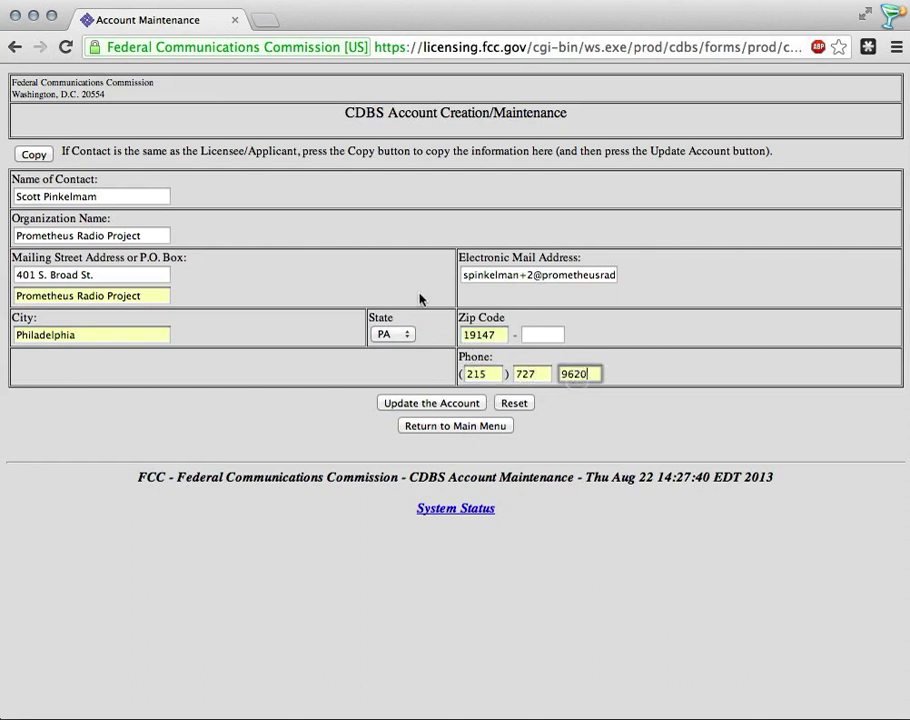
click(483, 376)
click(575, 374)
drag(8, 179, 105, 179)
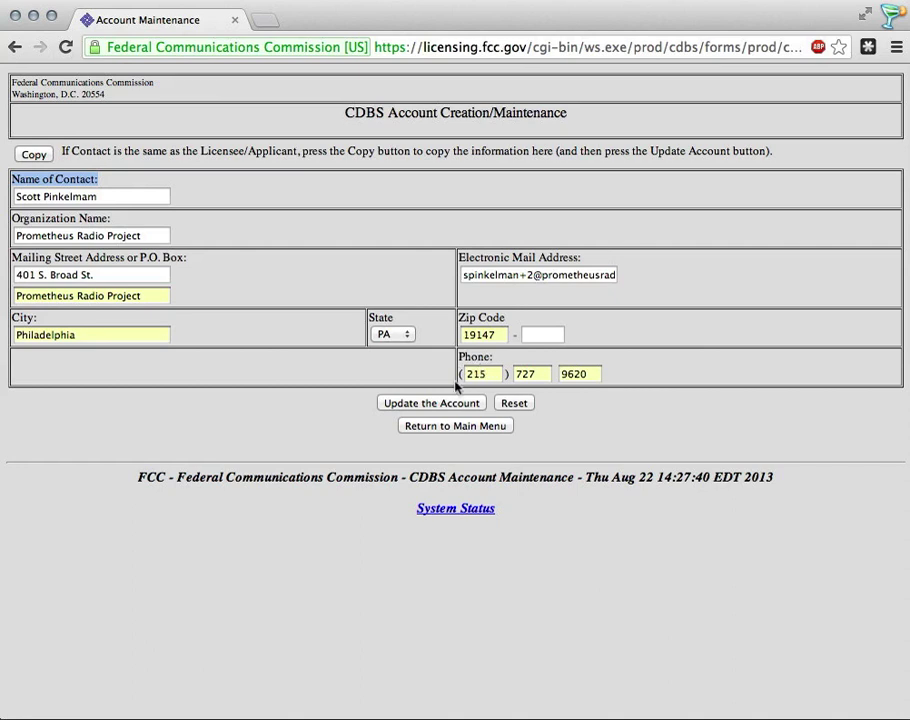
Step: Update the account, reopen the FCC 318 pre-form from the main menu, and choose New station
click(459, 404)
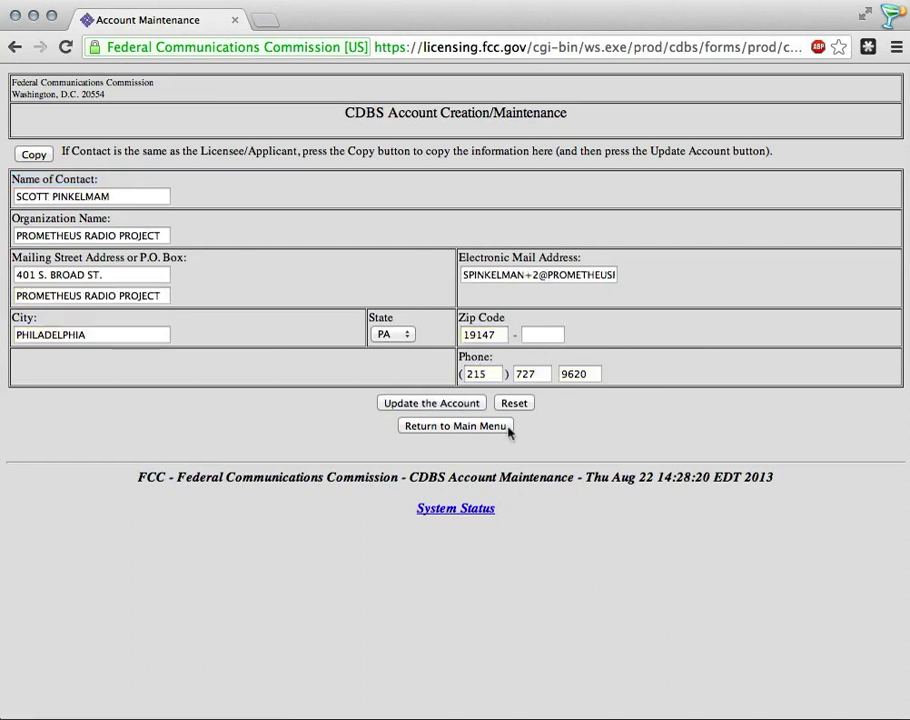
click(457, 427)
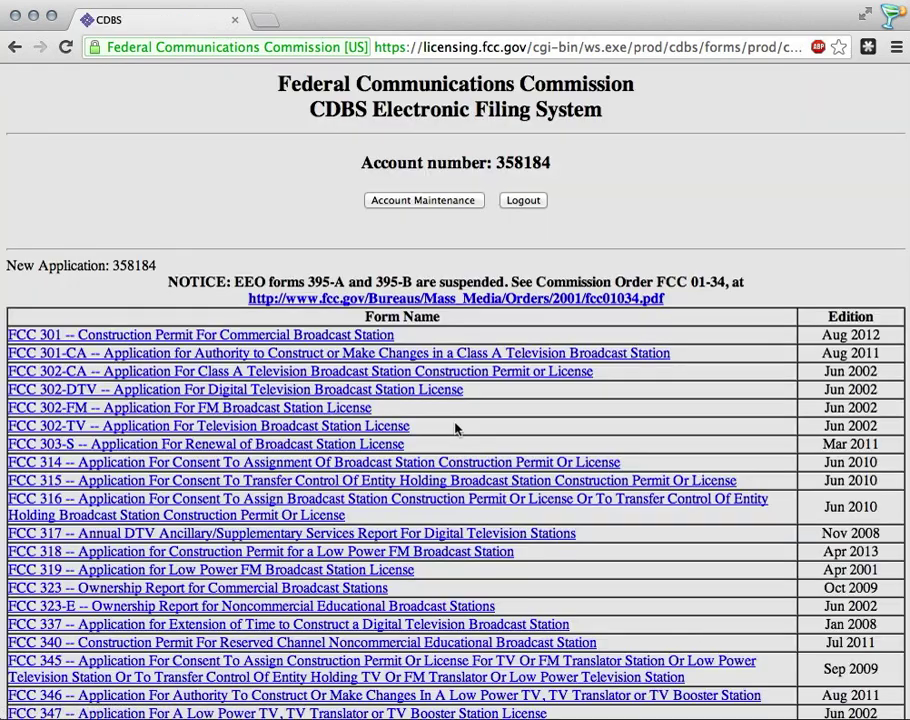
click(230, 551)
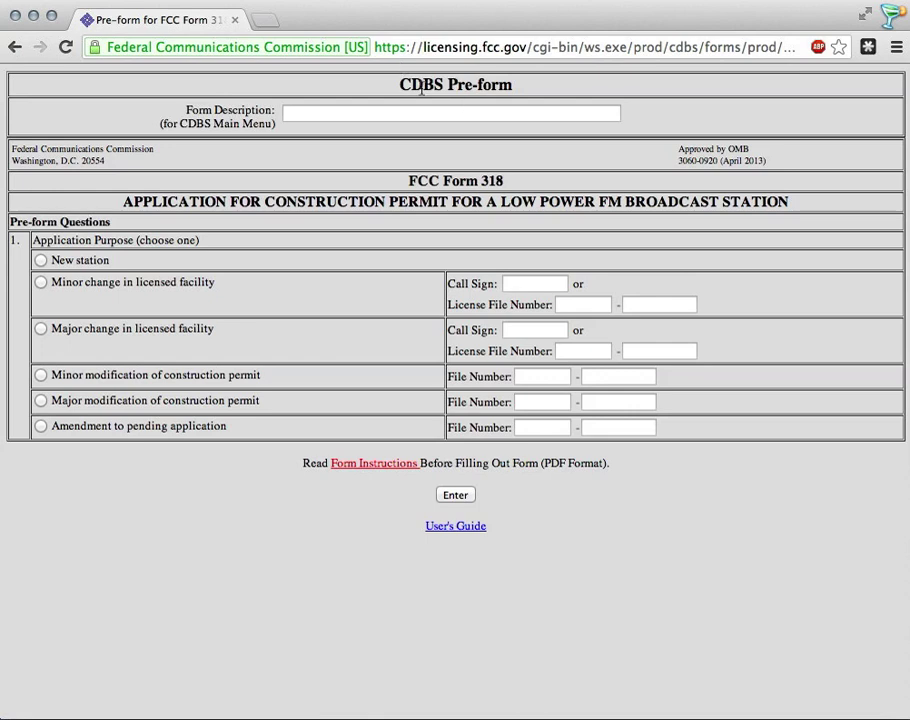
drag(398, 88, 532, 87)
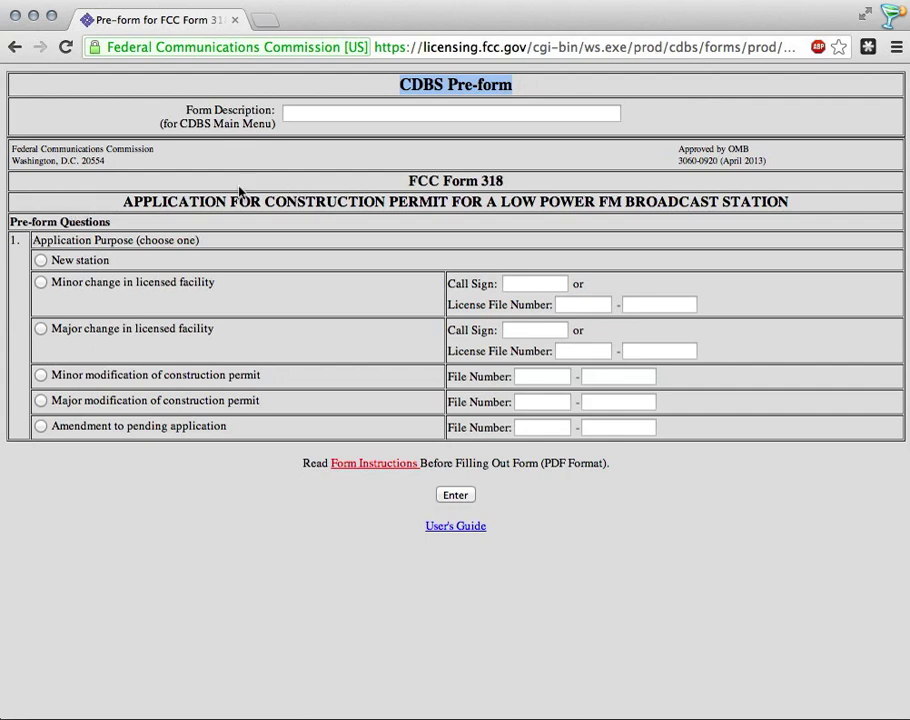
click(40, 261)
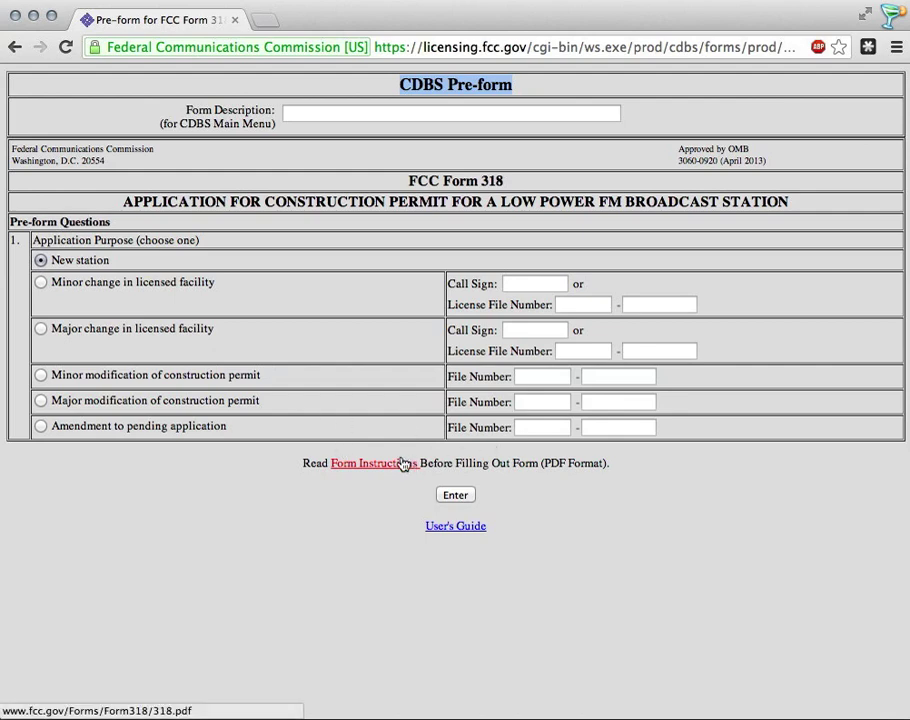
Step: Open the Instructions for FCC Form 318 PDF and skim its opening pages before returning to page 1
click(372, 464)
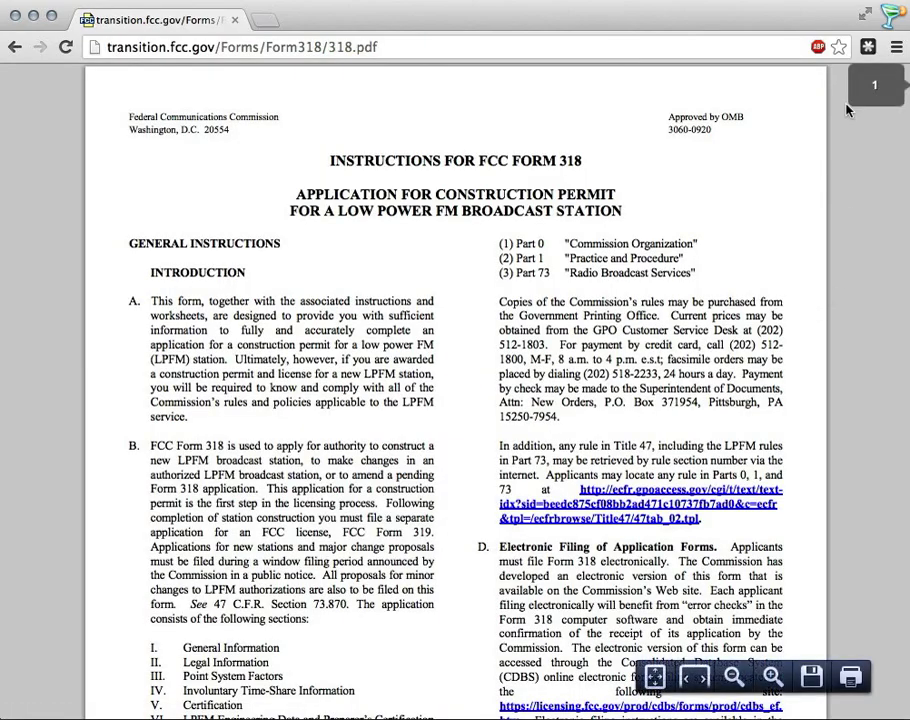
scroll(553, 277, down, 20)
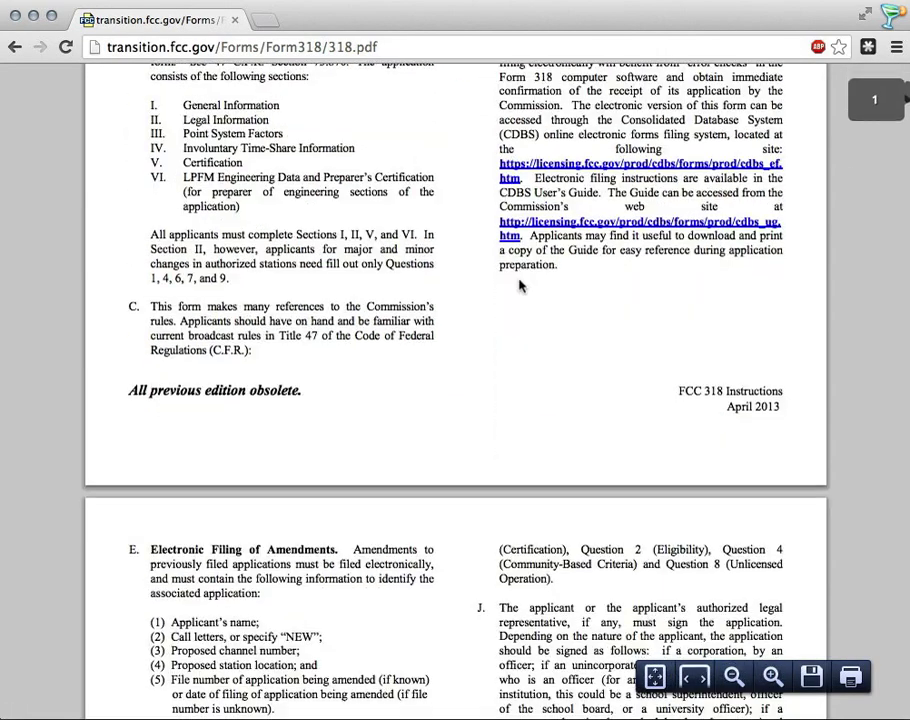
scroll(518, 278, down, 20)
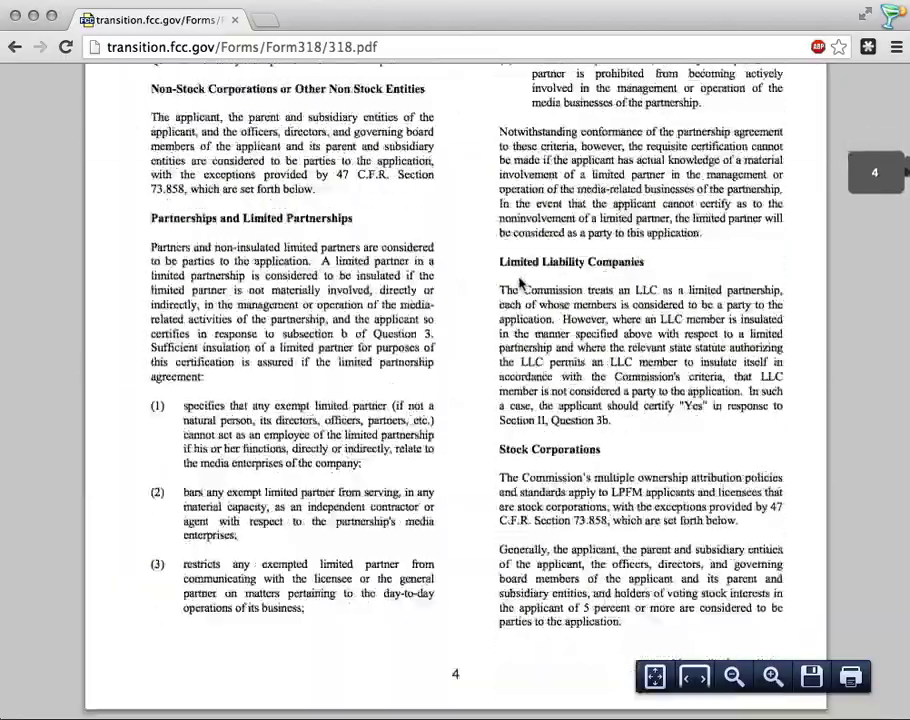
scroll(518, 282, down, 10)
scroll(518, 282, up, 20)
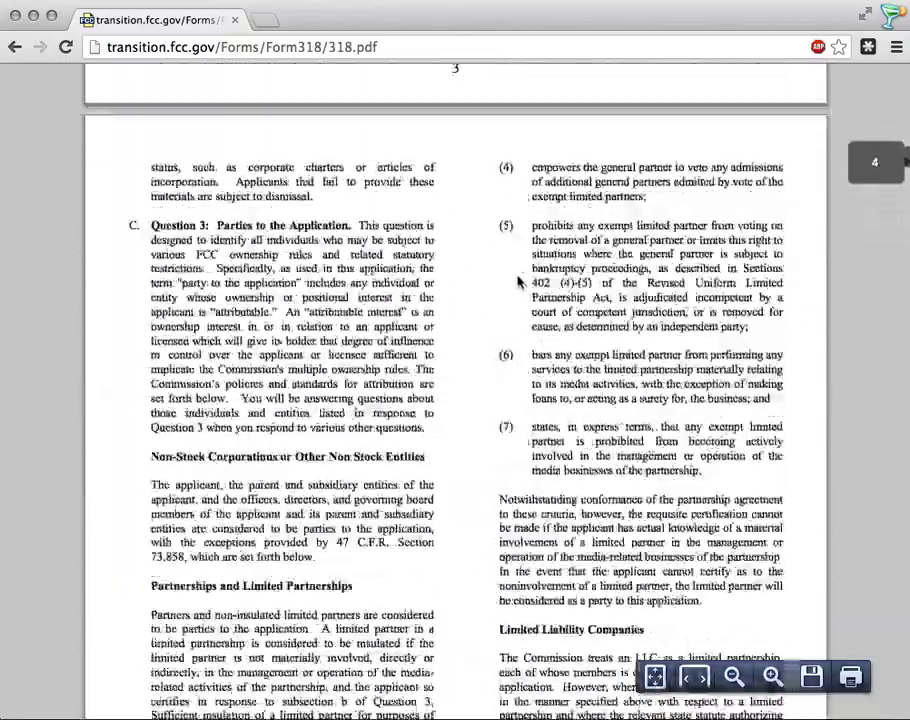
scroll(518, 280, up, 20)
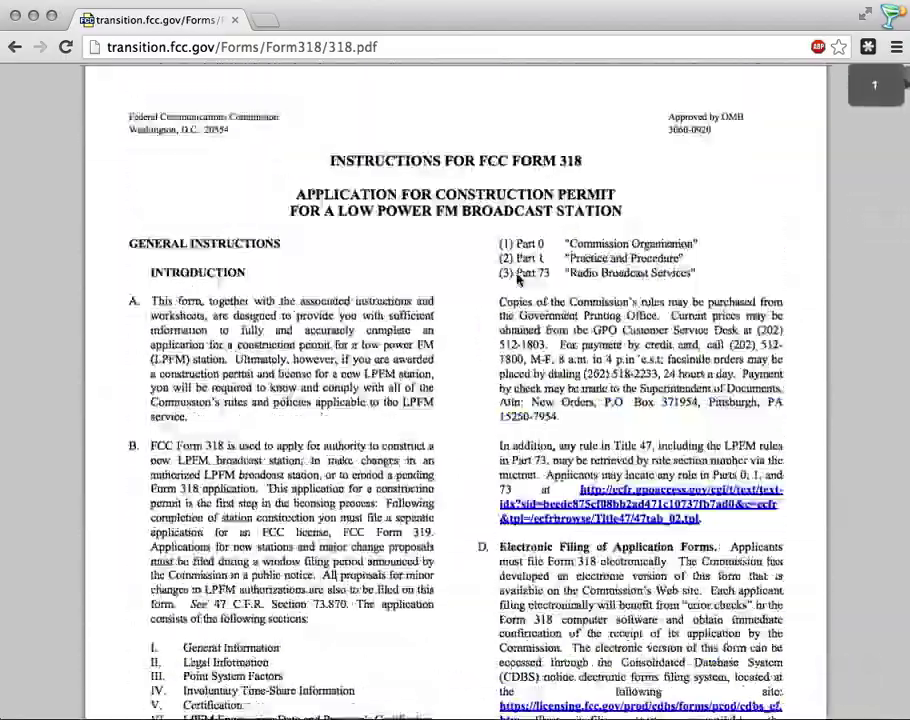